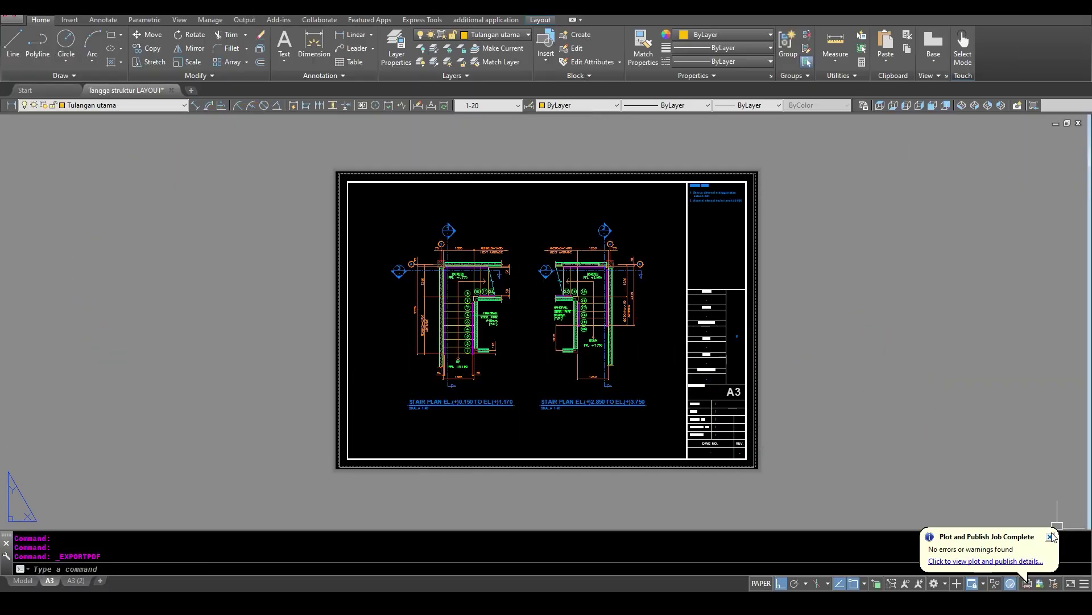
# Step: Dismiss the Plot and Publish Job Complete balloon over the Tangga struktur layout
pyautogui.click(1053, 537)
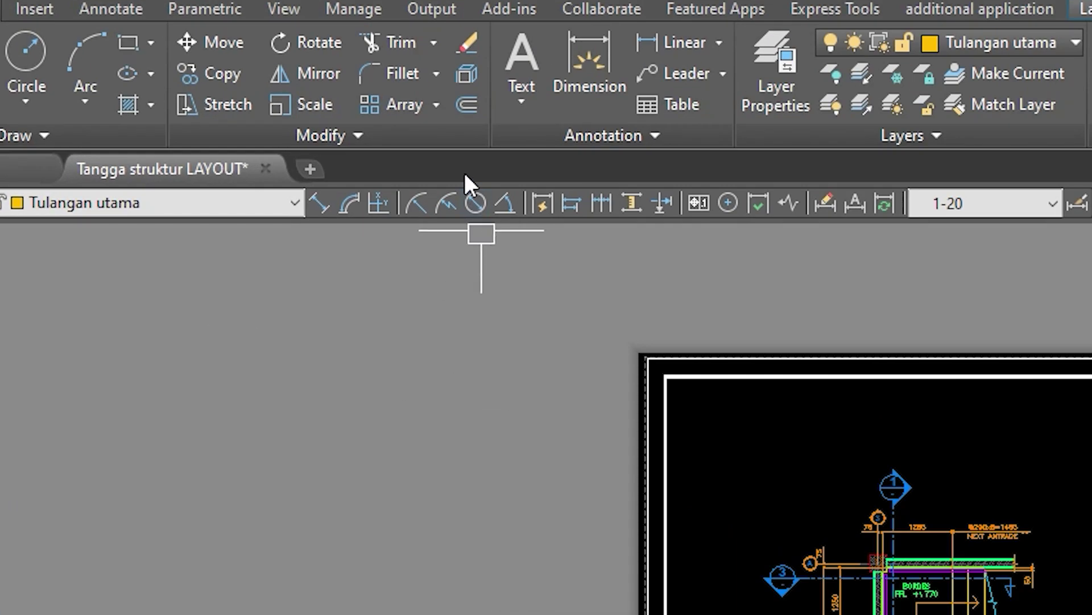
# Step: Start a PDF export of the layout, keep the current preset, and bring up the PDF Options
pyautogui.click(428, 9)
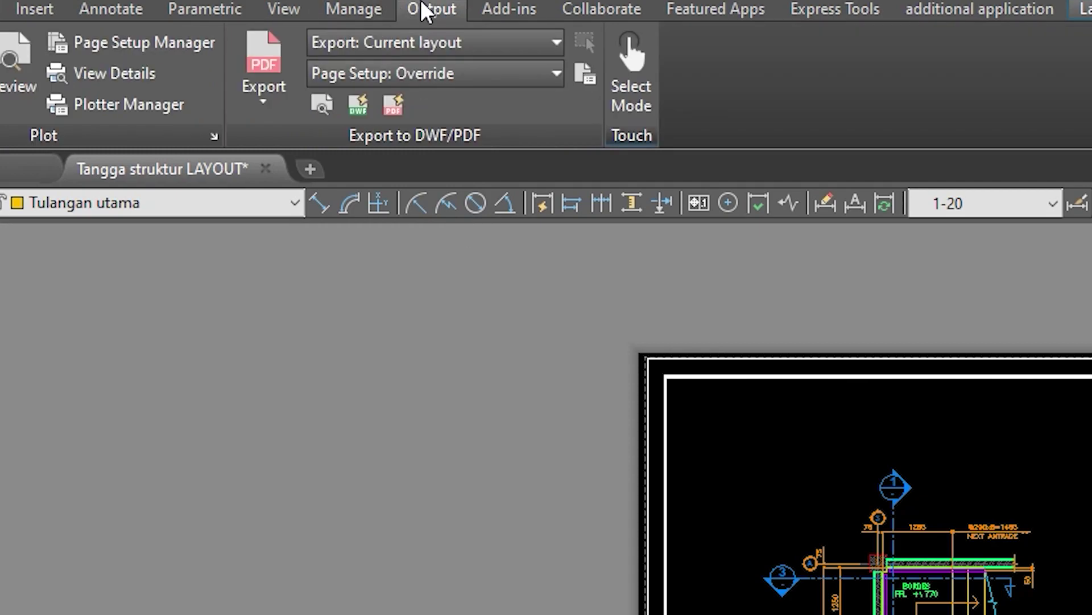
pyautogui.click(282, 68)
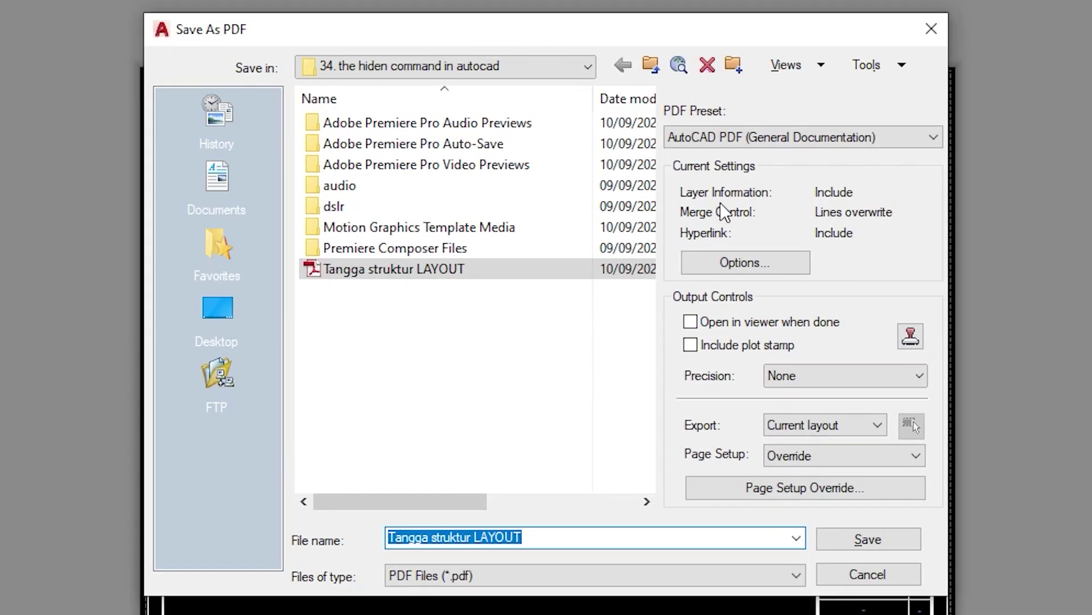
pyautogui.click(810, 144)
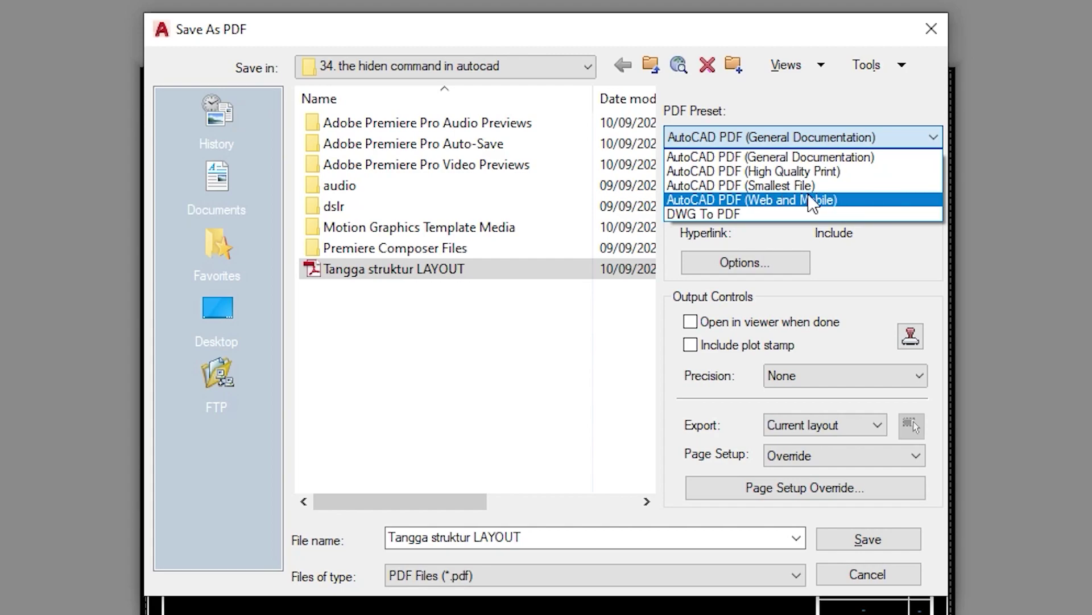
pyautogui.press('Escape')
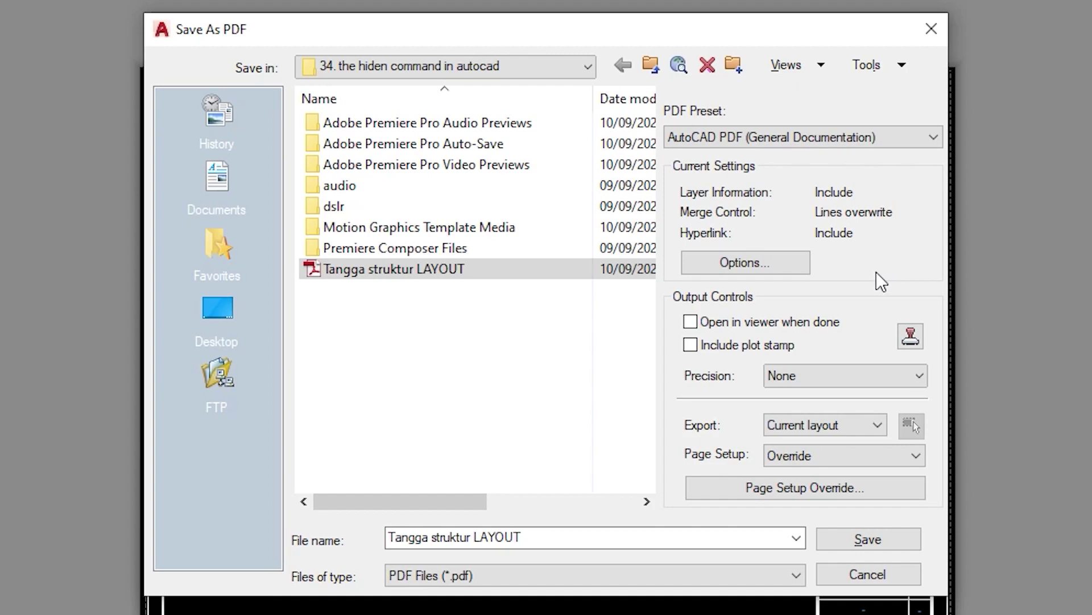
pyautogui.click(745, 263)
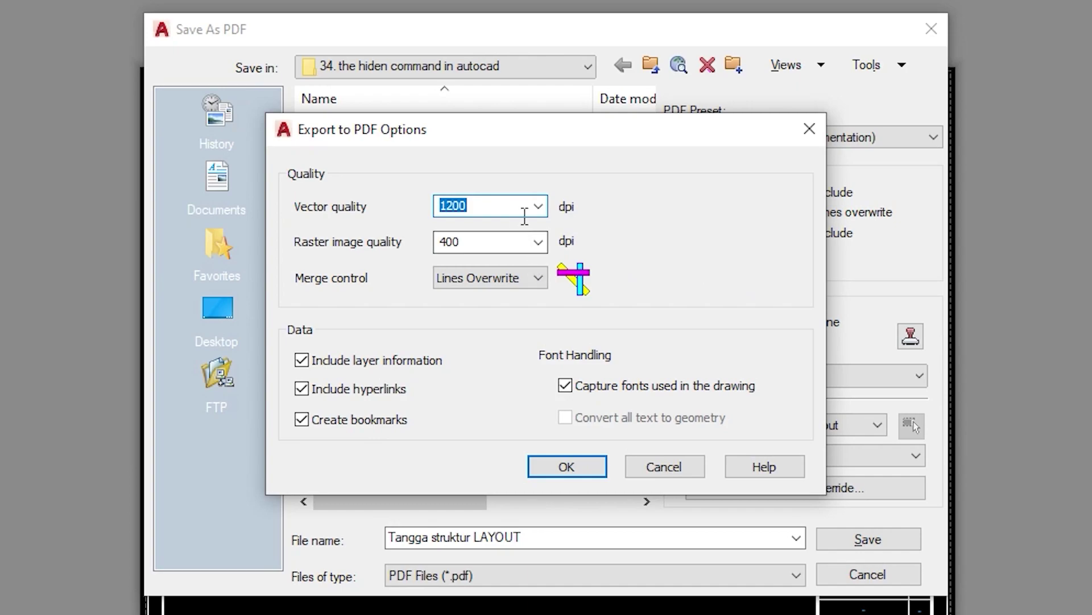
# Step: Confirm PDF options with 1200 dpi vector and 400 dpi raster quality
pyautogui.doubleClick(494, 242)
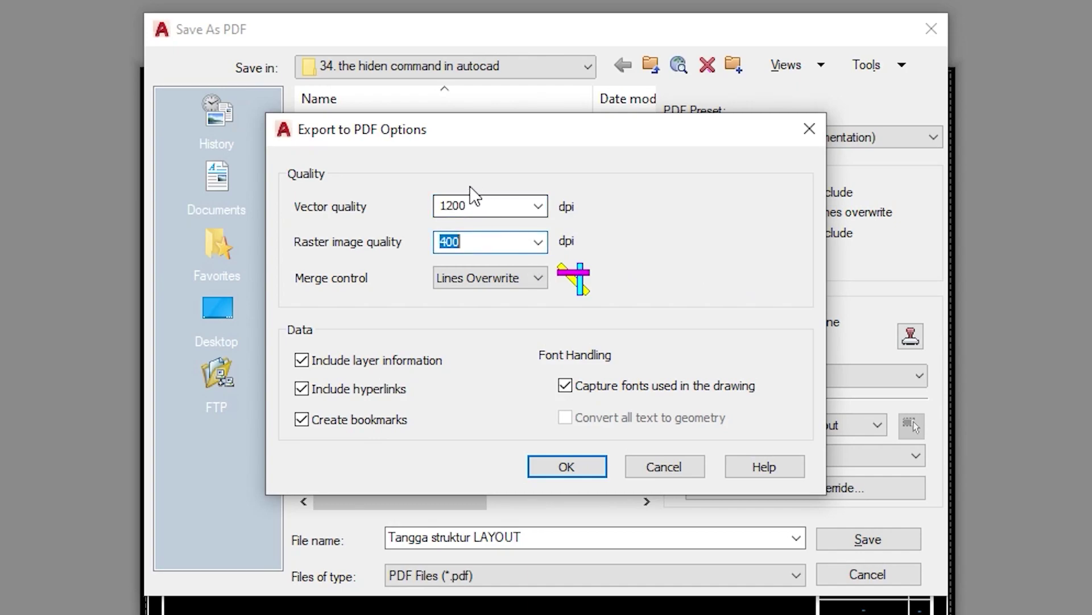
pyautogui.doubleClick(493, 215)
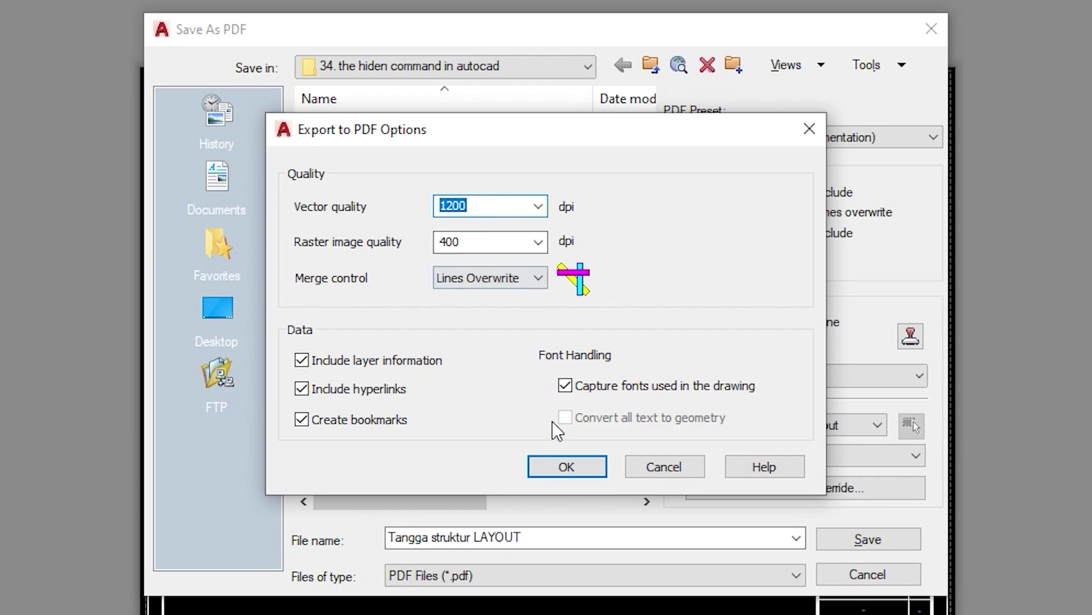
pyautogui.click(548, 466)
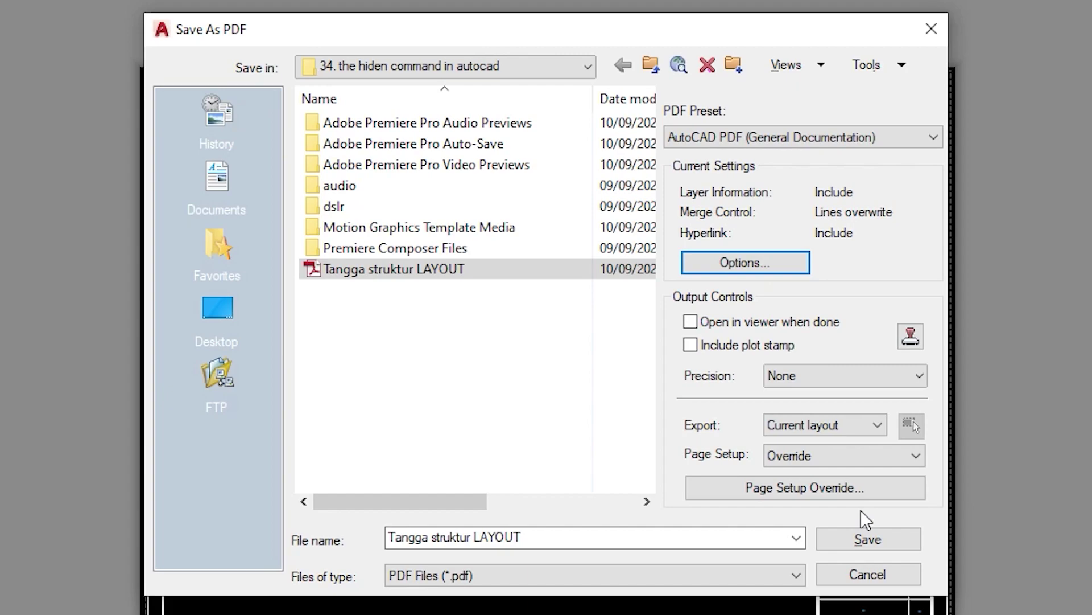
# Step: Accept the A3 landscape page setup override and save the PDF as Tangga struktur LAYOUT
pyautogui.click(791, 486)
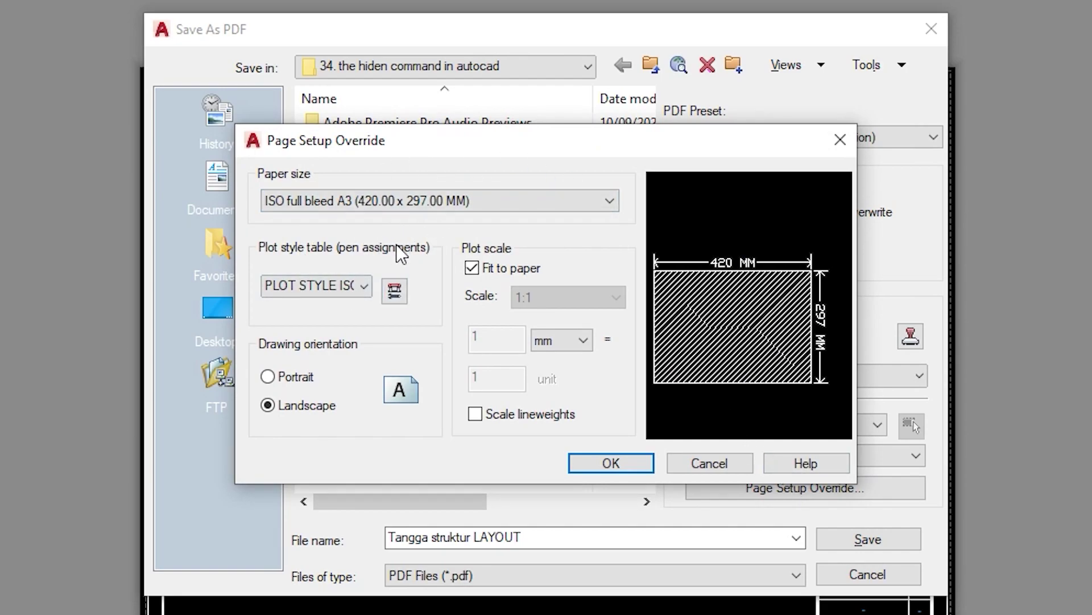
pyautogui.click(609, 461)
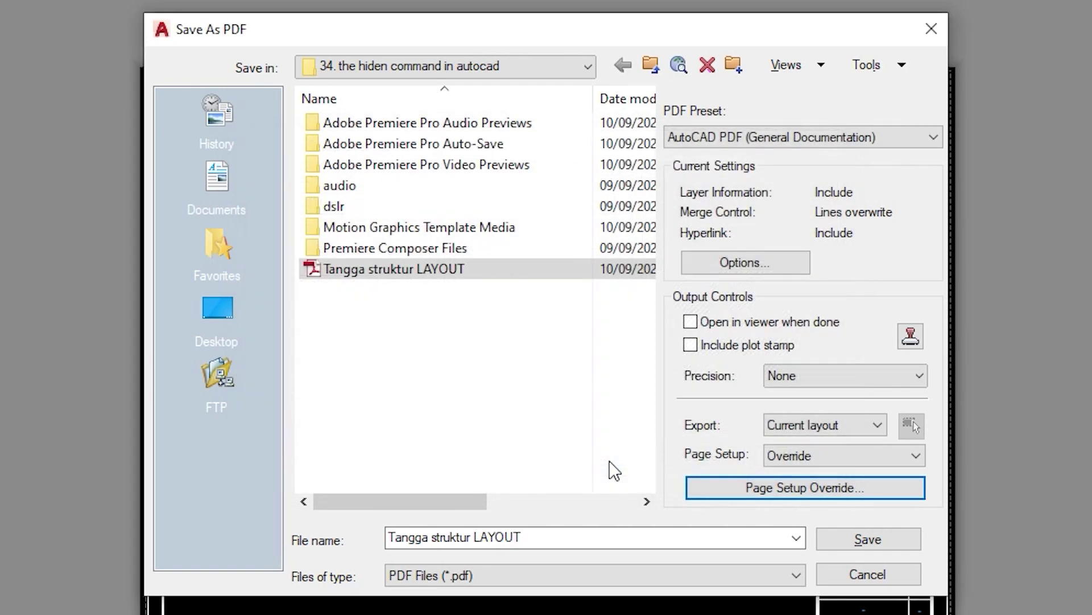
pyautogui.click(866, 540)
# Step: Replace the existing PDF file and zoom out in Acrobat Reader to view the whole A3 sheet
pyautogui.click(553, 374)
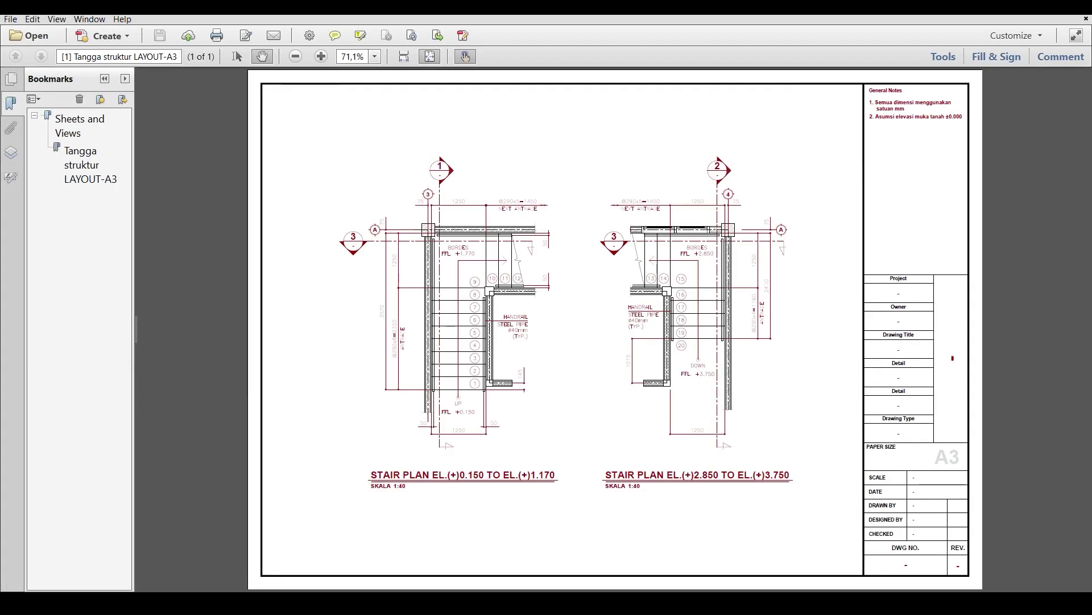
pyautogui.hotkey('ctrl', '-')
pyautogui.hotkey('ctrl', '-')
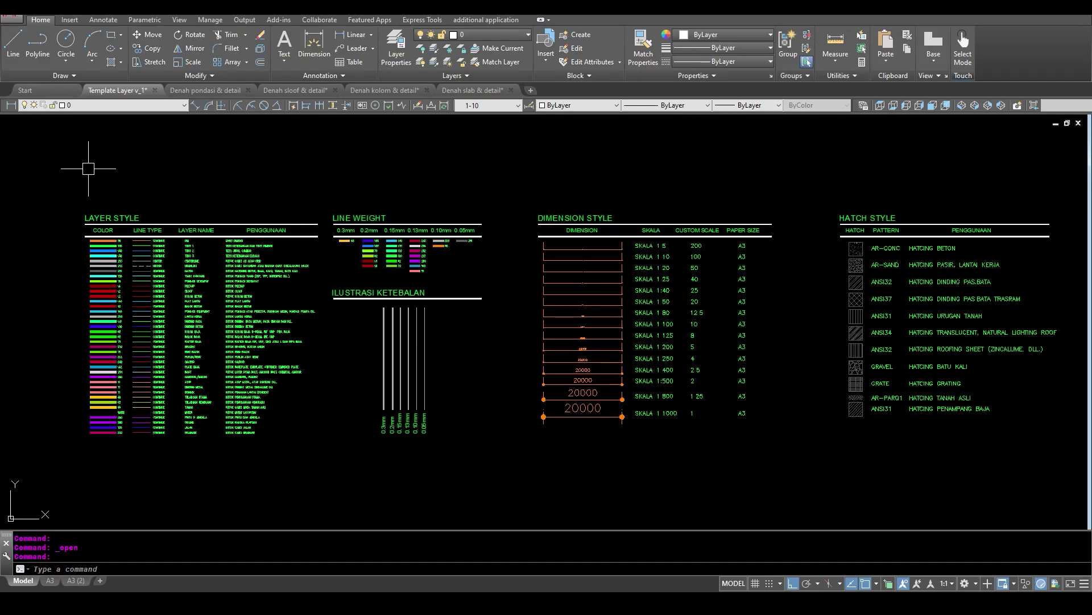
pyautogui.press('Escape')
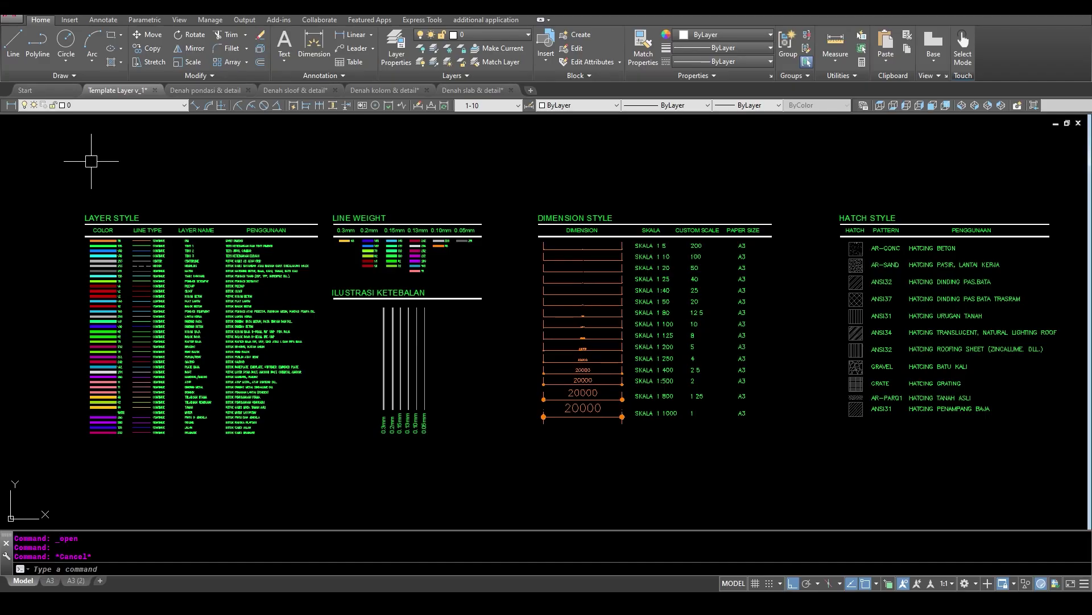
pyautogui.click(105, 168)
pyautogui.press('Escape')
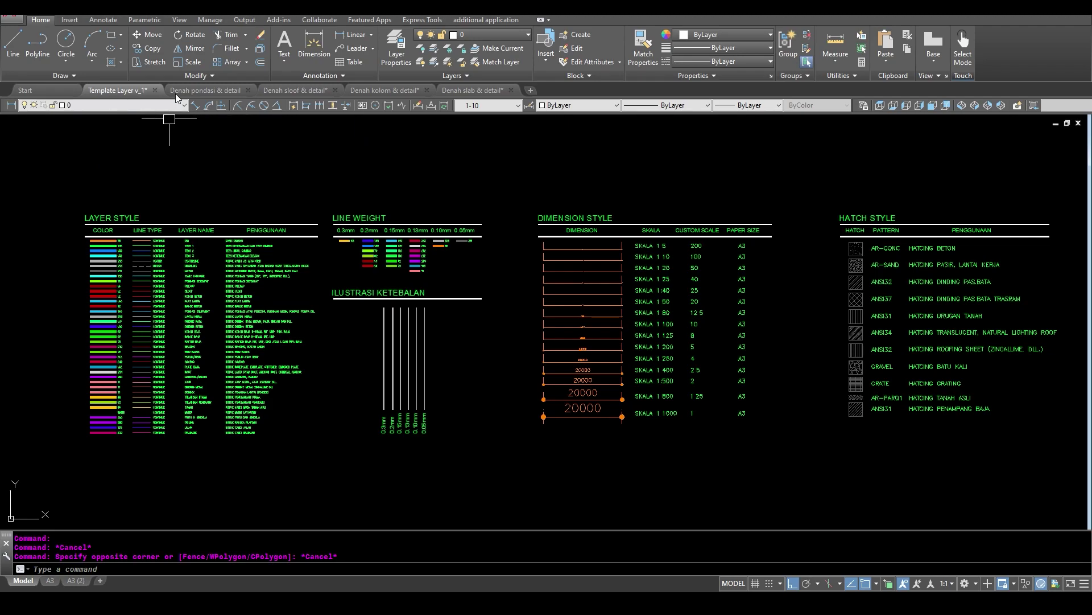
pyautogui.click(206, 90)
pyautogui.click(296, 90)
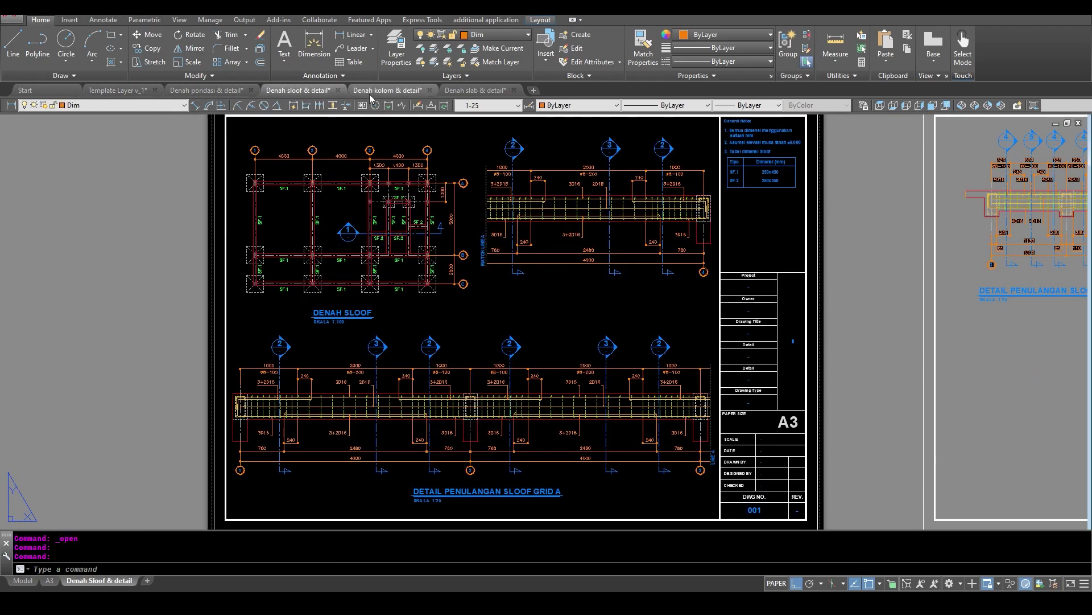
pyautogui.click(387, 90)
pyautogui.click(475, 90)
pyautogui.click(387, 90)
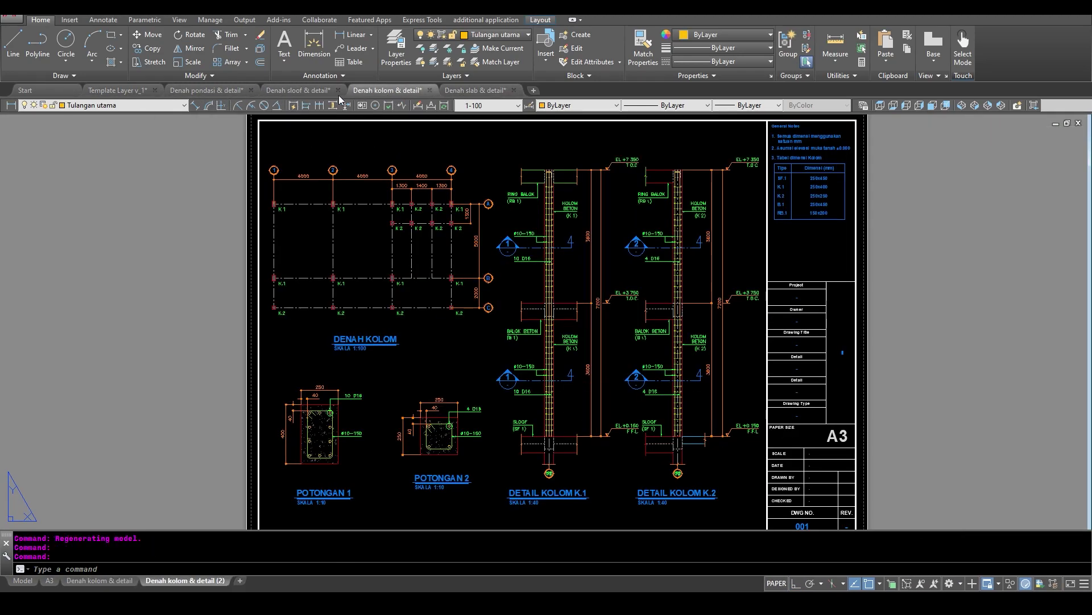
pyautogui.click(302, 91)
pyautogui.click(206, 91)
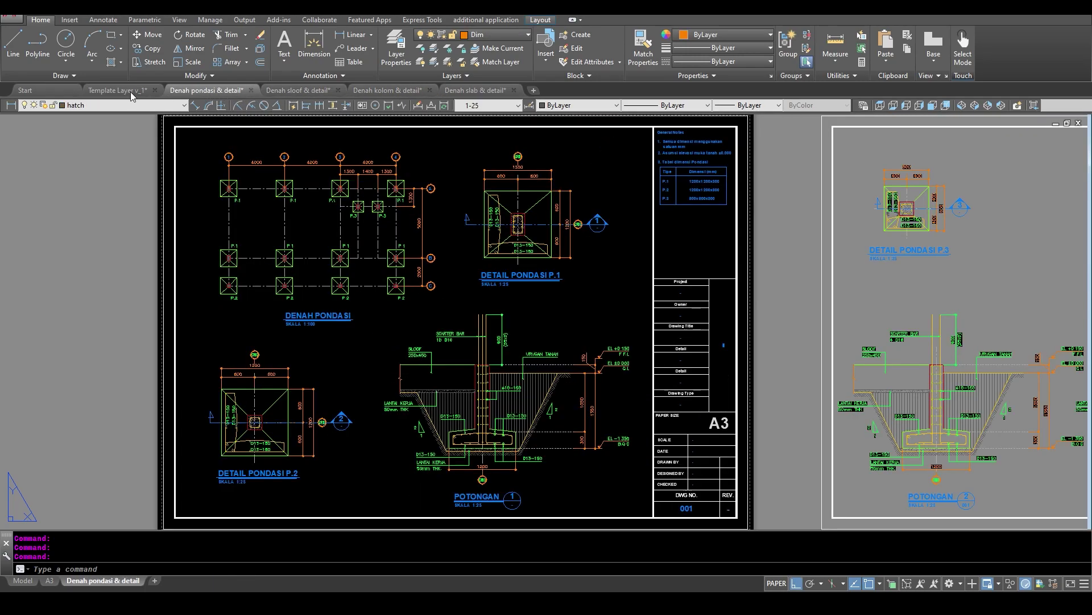
pyautogui.click(130, 91)
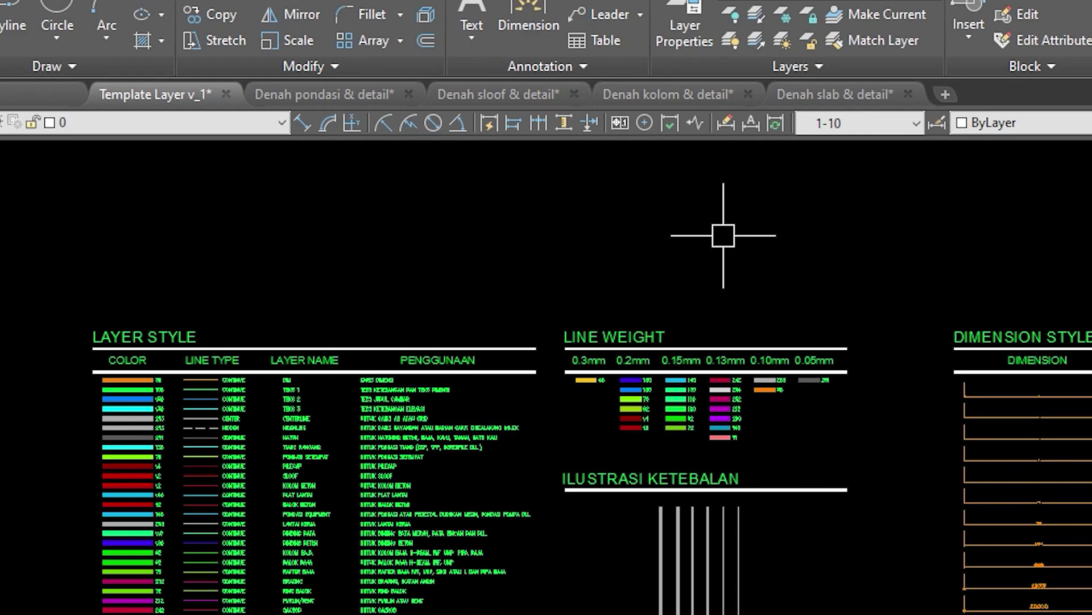
# Step: Save all open drawings with SAVEALL, then close them all with CLOSEALL
pyautogui.write('saveall')
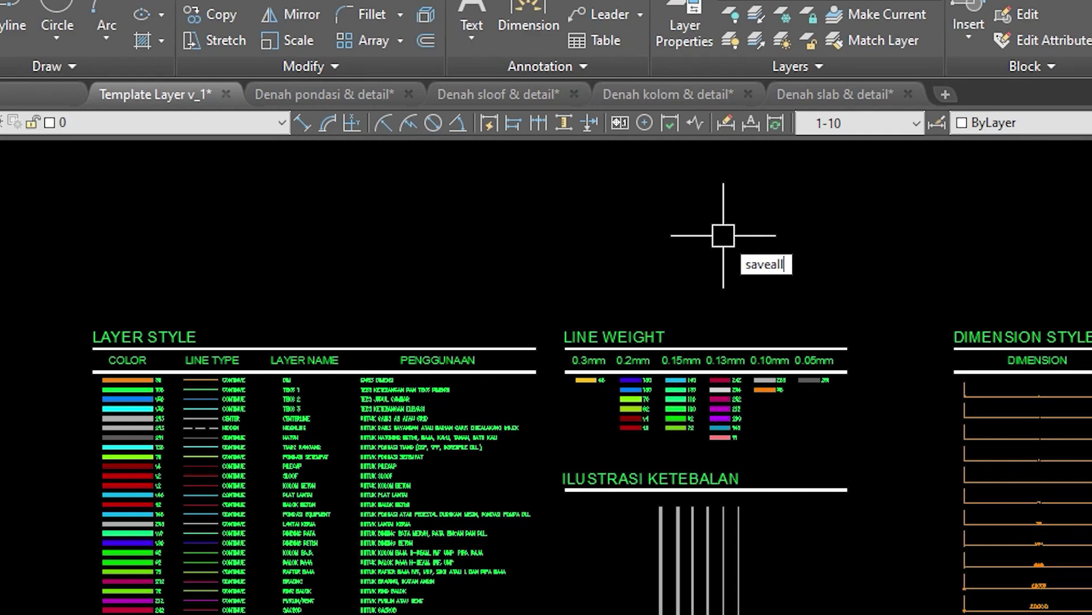
pyautogui.press('Return')
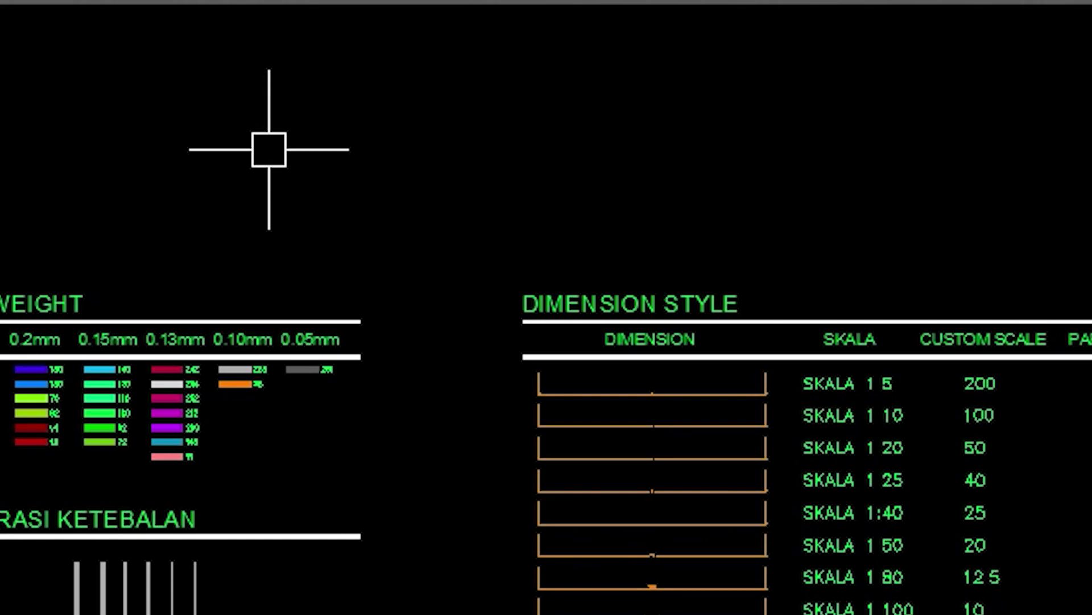
pyautogui.write('closeall')
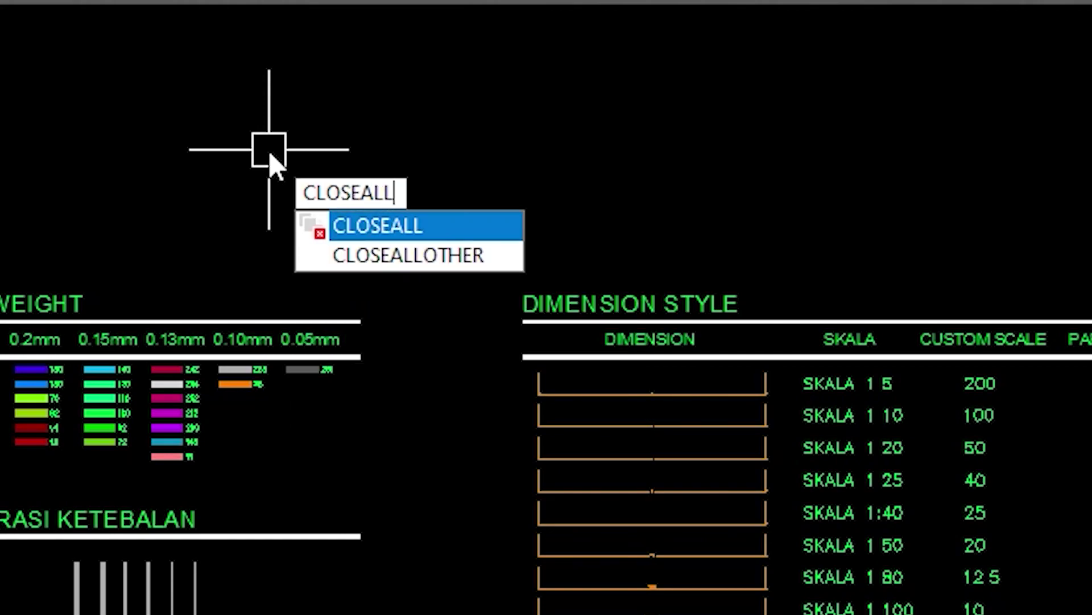
pyautogui.press('Return')
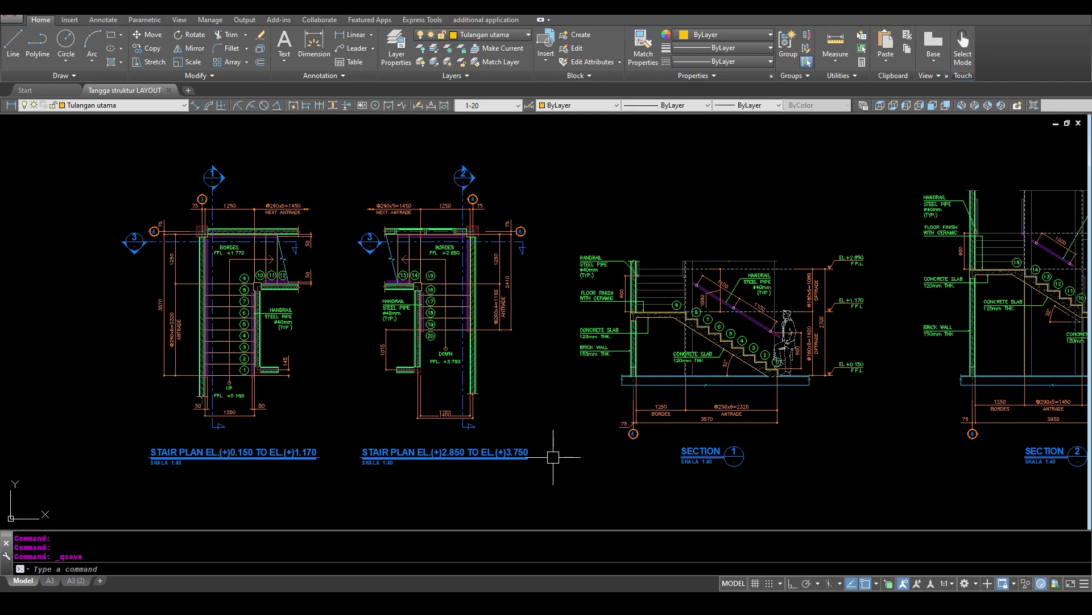
# Step: Zoom in on the upper stair plan's 1250 and 1400 dimensions
pyautogui.scroll(2, 439, 430)
pyautogui.scroll(1, 439, 429)
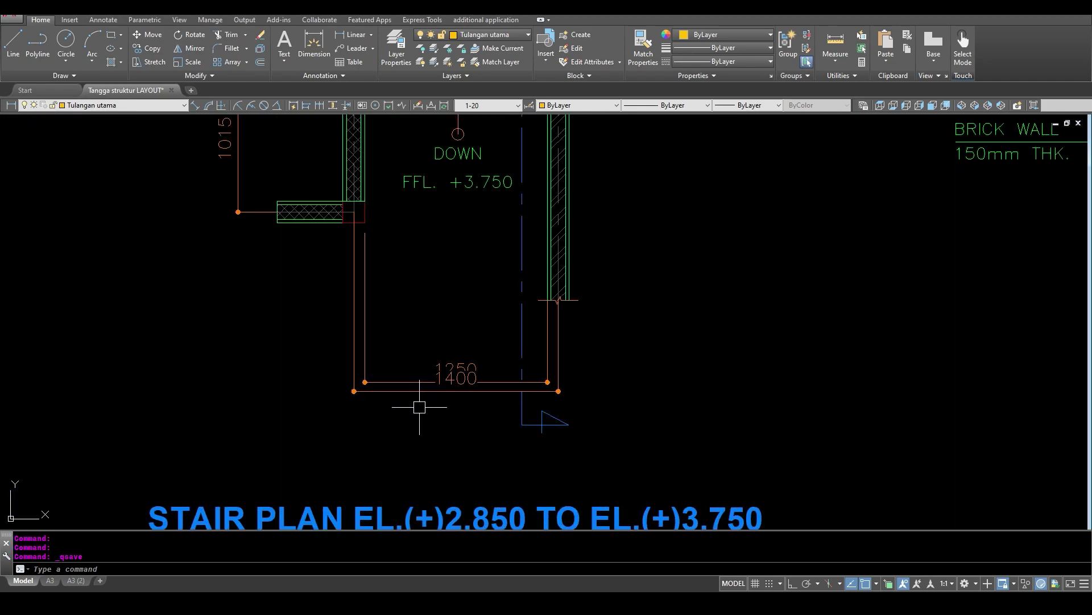
pyautogui.scroll(-1, 449, 444)
pyautogui.scroll(-1, 449, 445)
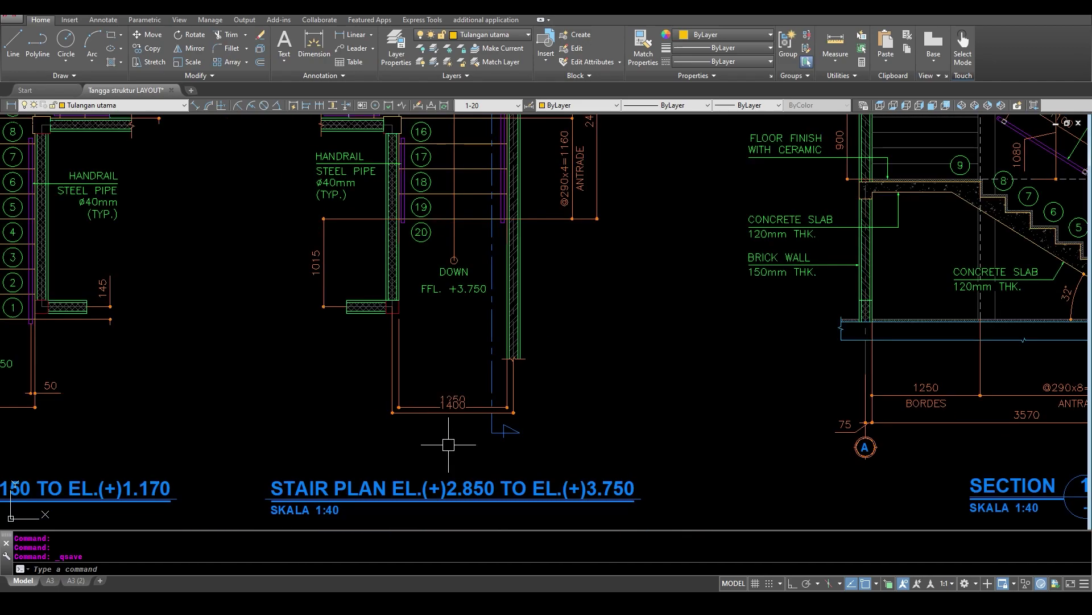
pyautogui.scroll(-1, 449, 445)
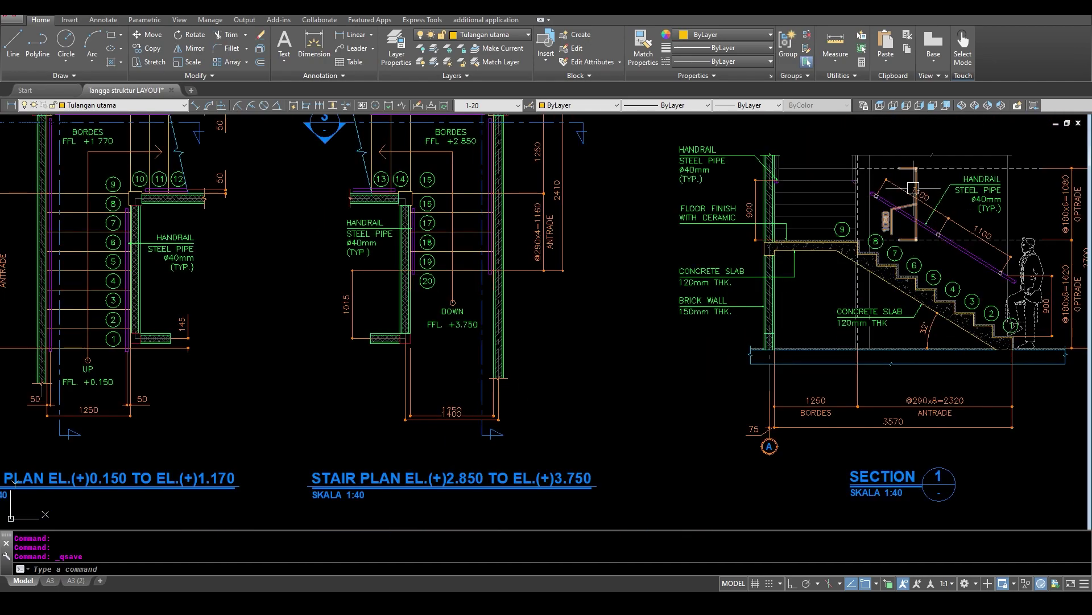
pyautogui.scroll(1, 442, 429)
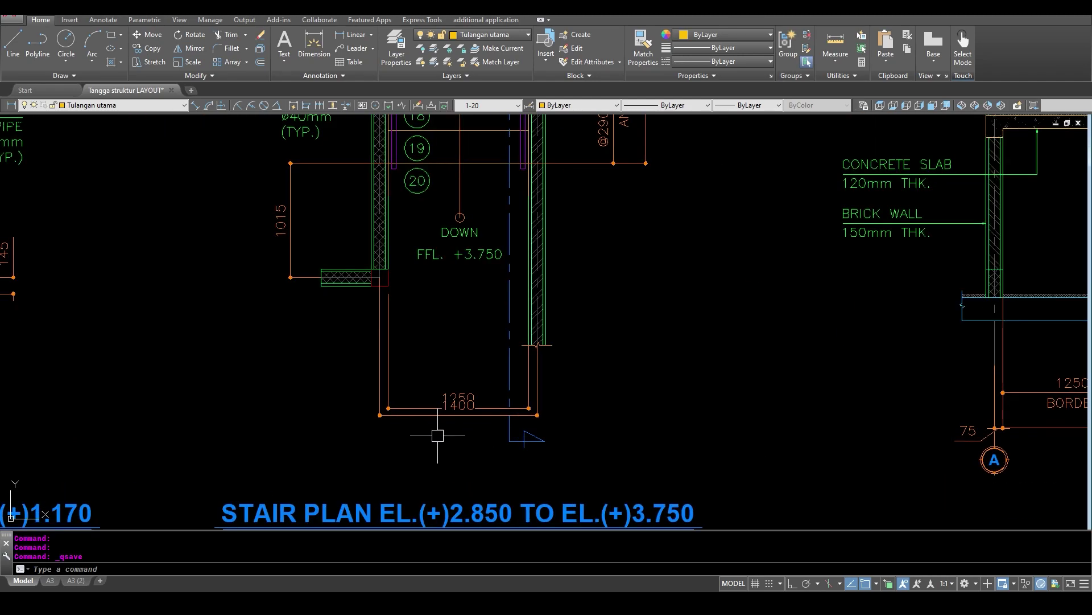
pyautogui.scroll(1, 435, 440)
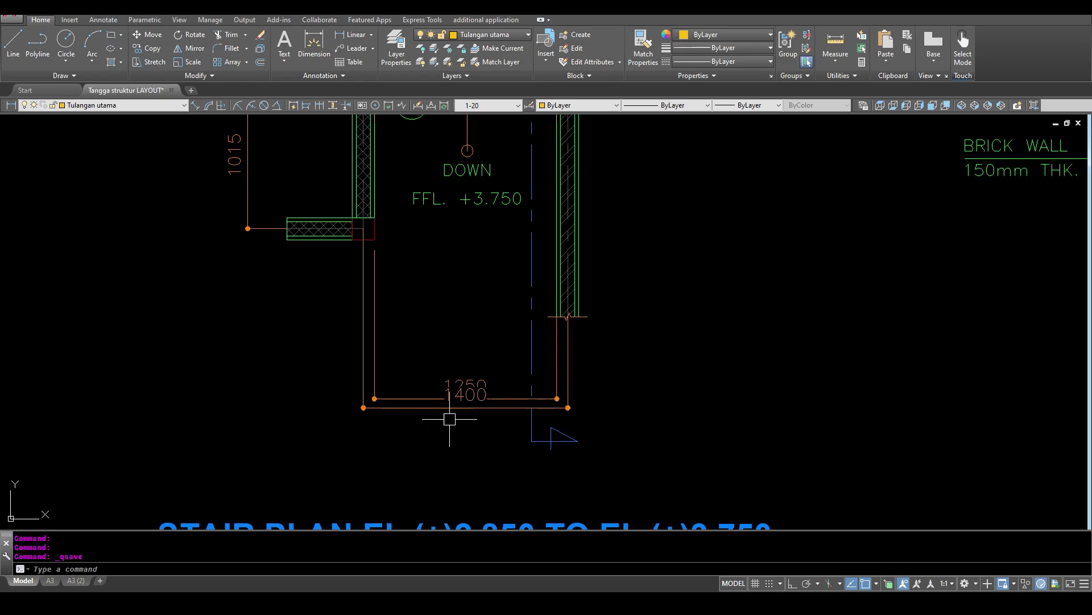
pyautogui.scroll(1, 453, 431)
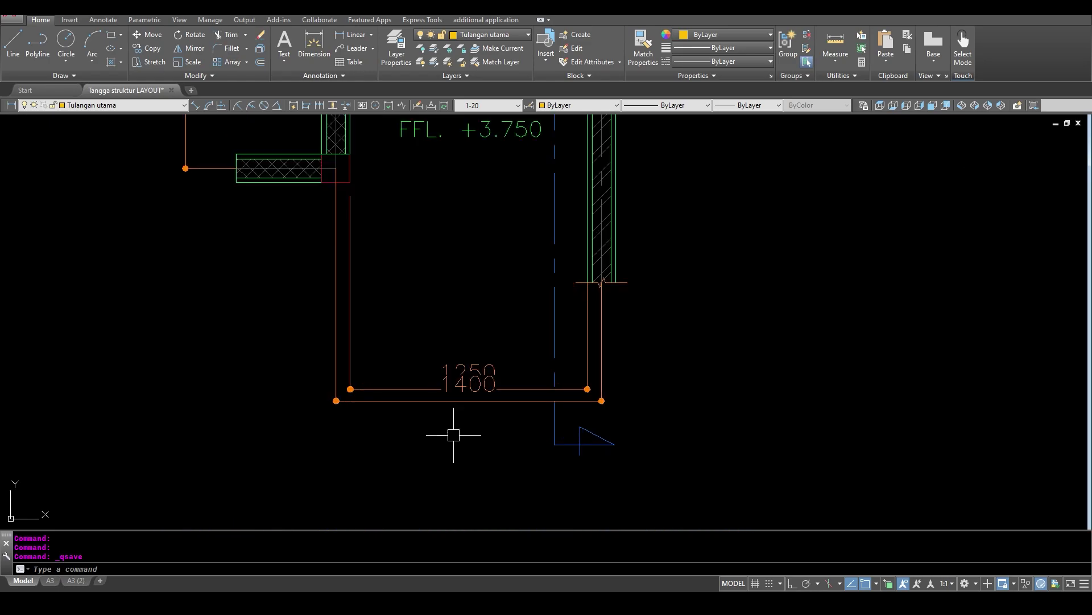
# Step: Space the 1250 dimension from the 1400 base dimension using DIMSPACE Auto
pyautogui.write('d')
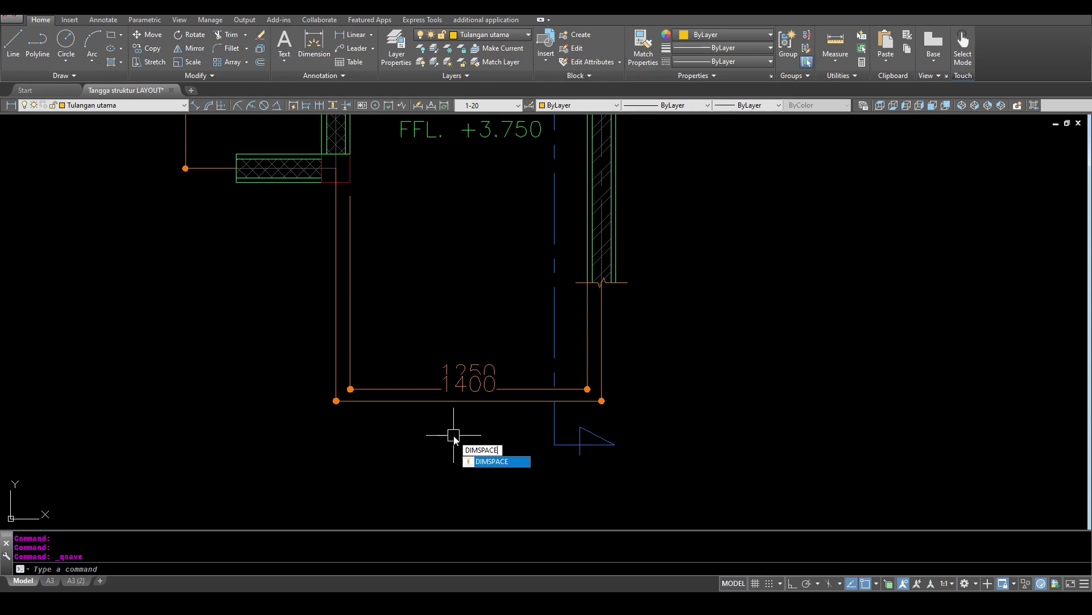
pyautogui.press('Return')
pyautogui.click(421, 402)
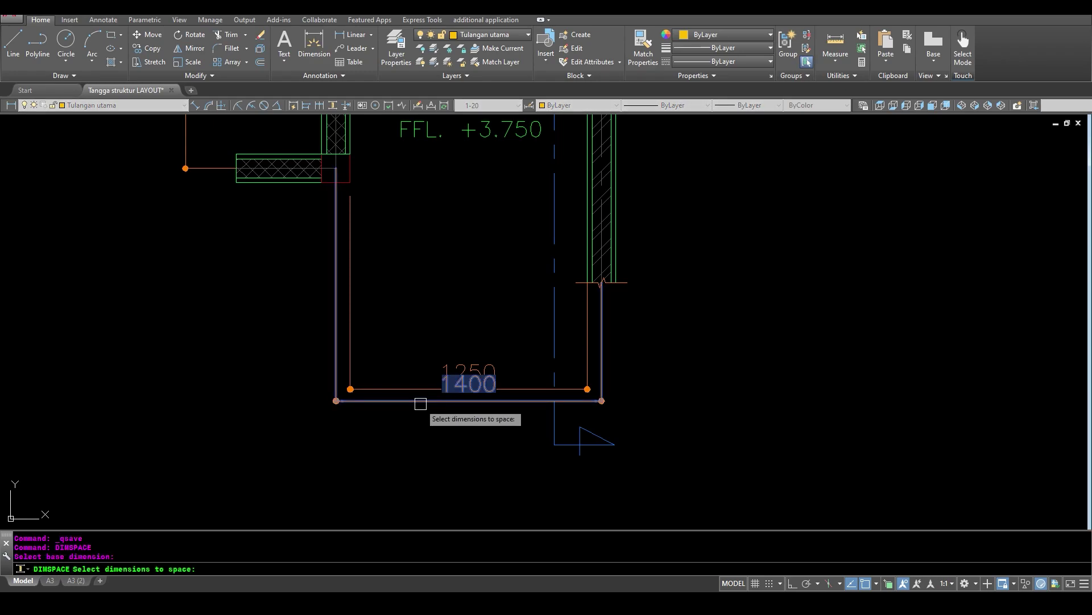
pyautogui.click(410, 390)
pyautogui.press('Return')
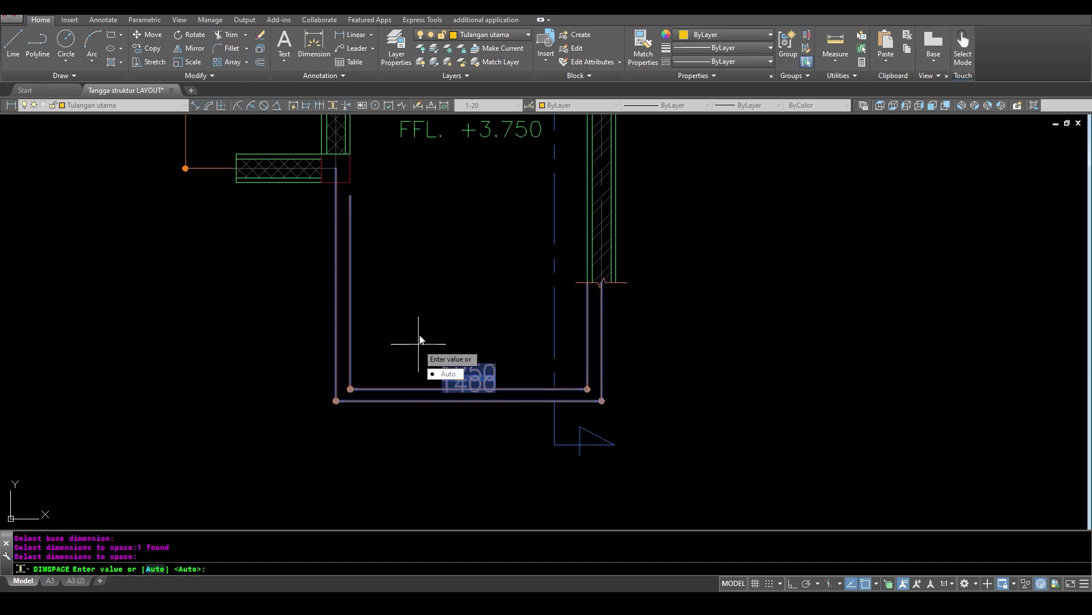
pyautogui.write('a')
pyautogui.press('Return')
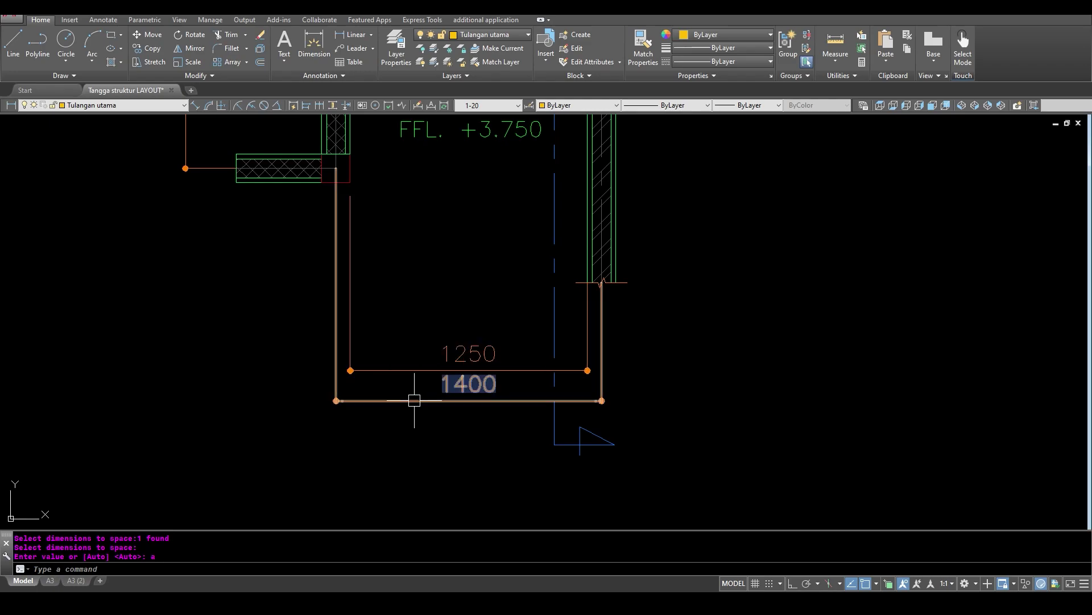
# Step: Cancel the stray selection and frame the section's handrail dimensions
pyautogui.click(460, 329)
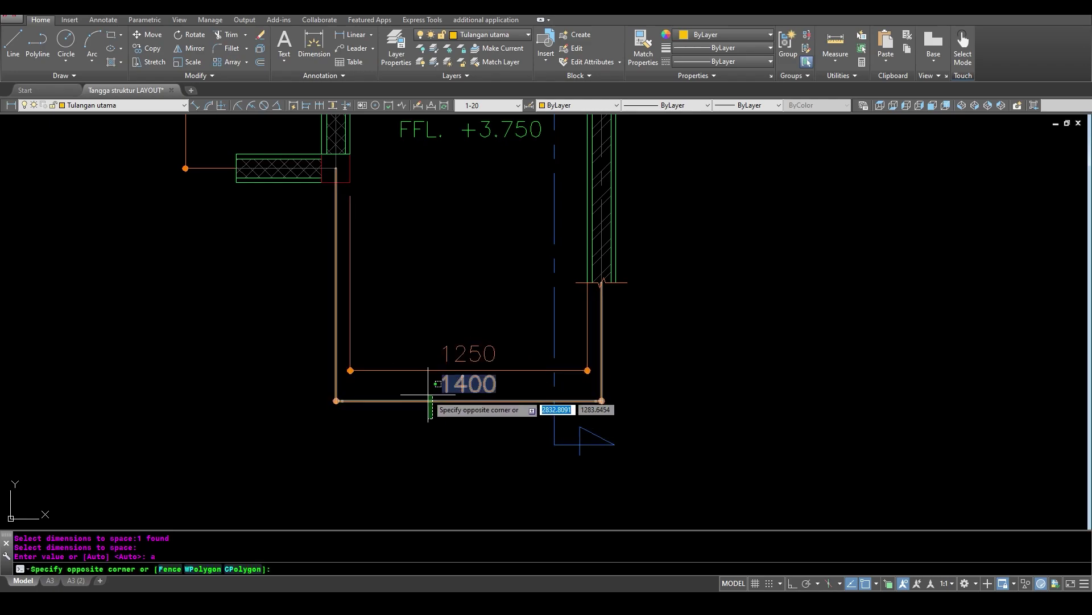
pyautogui.press('Escape')
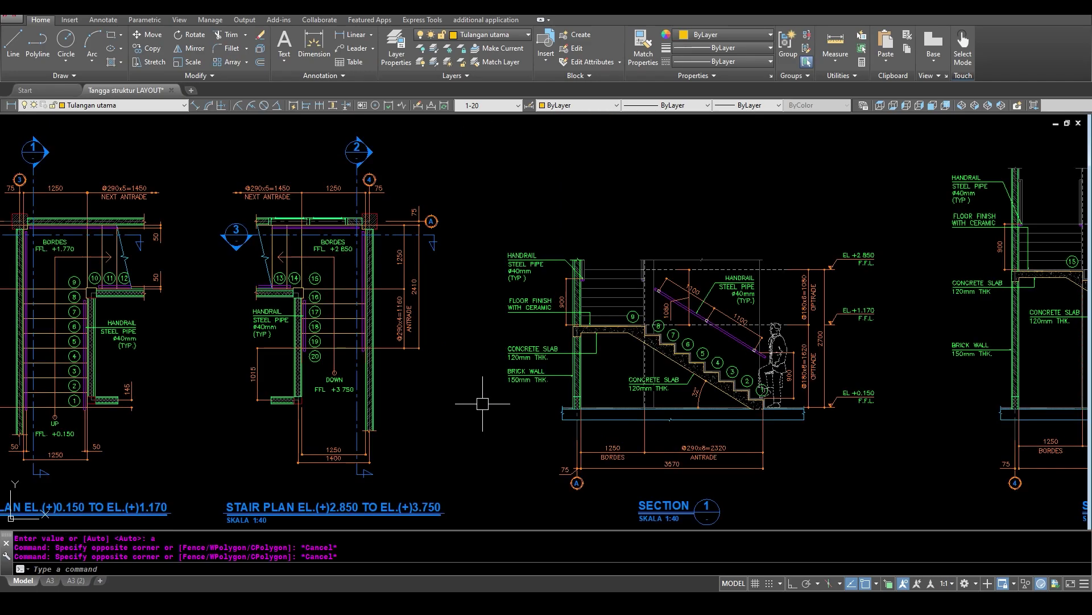
pyautogui.scroll(5, 691, 310)
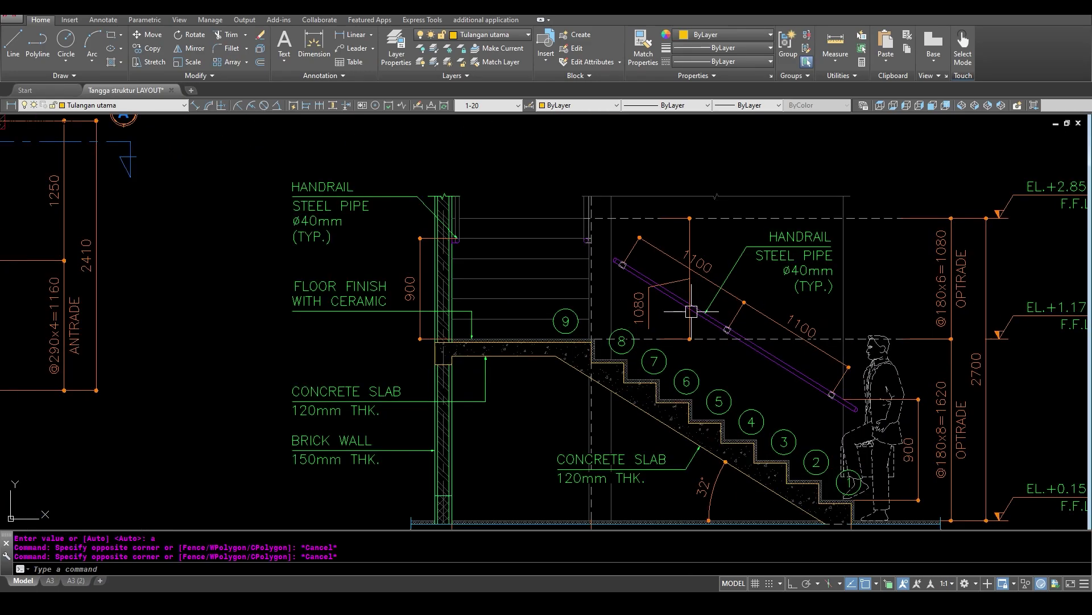
pyautogui.scroll(2, 691, 309)
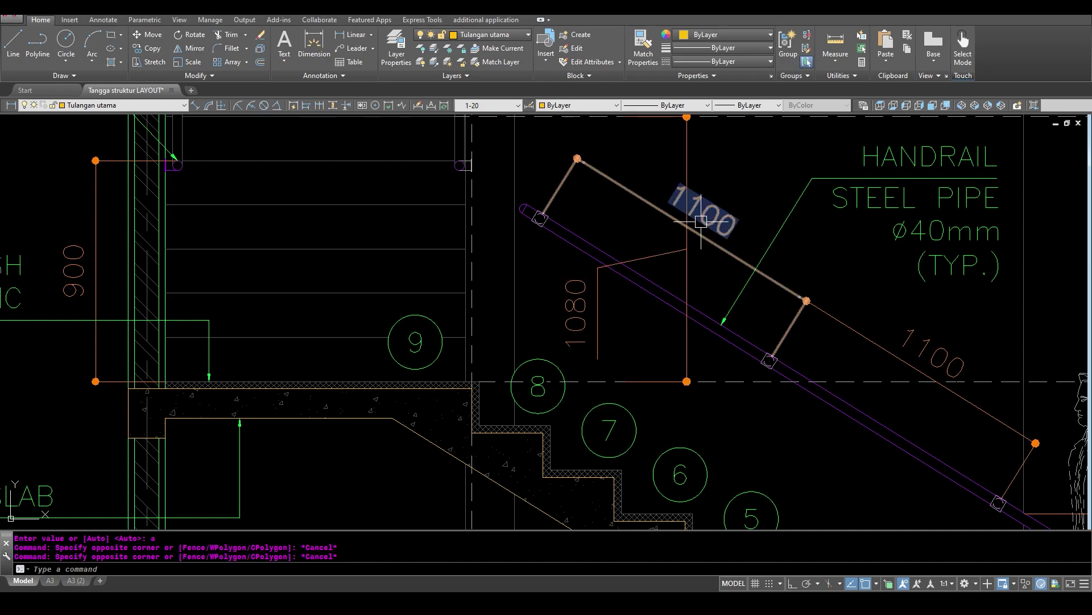
pyautogui.moveTo(677, 225); pyautogui.dragTo(657, 244, button='middle')
pyautogui.write('dimbreak')
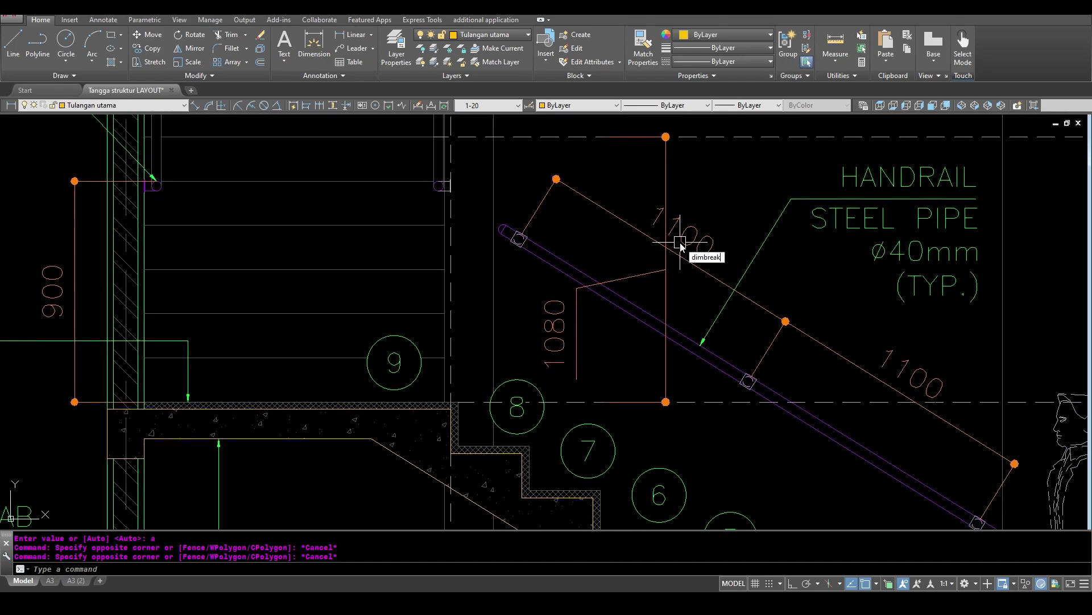
# Step: Break the 1080 handrail dimension automatically with DIMBREAK, then reselect it
pyautogui.press('Return')
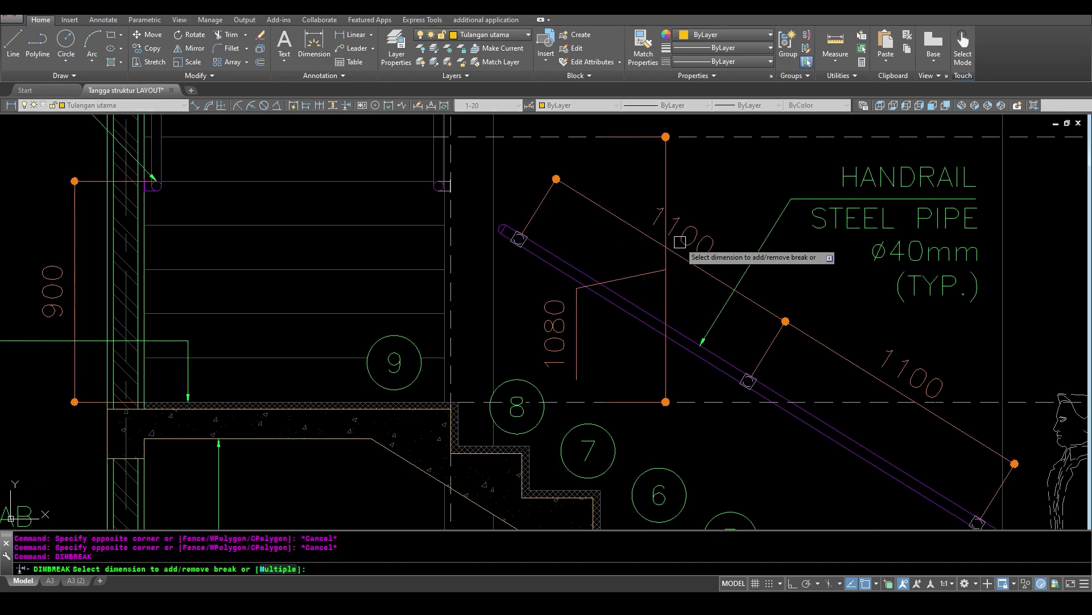
pyautogui.click(667, 182)
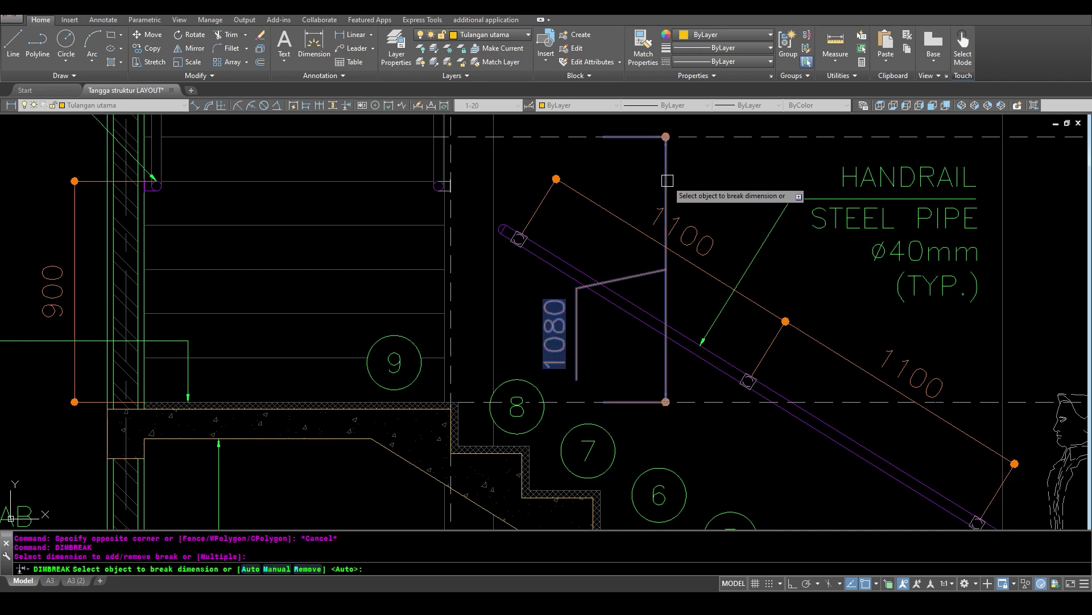
pyautogui.press('Return')
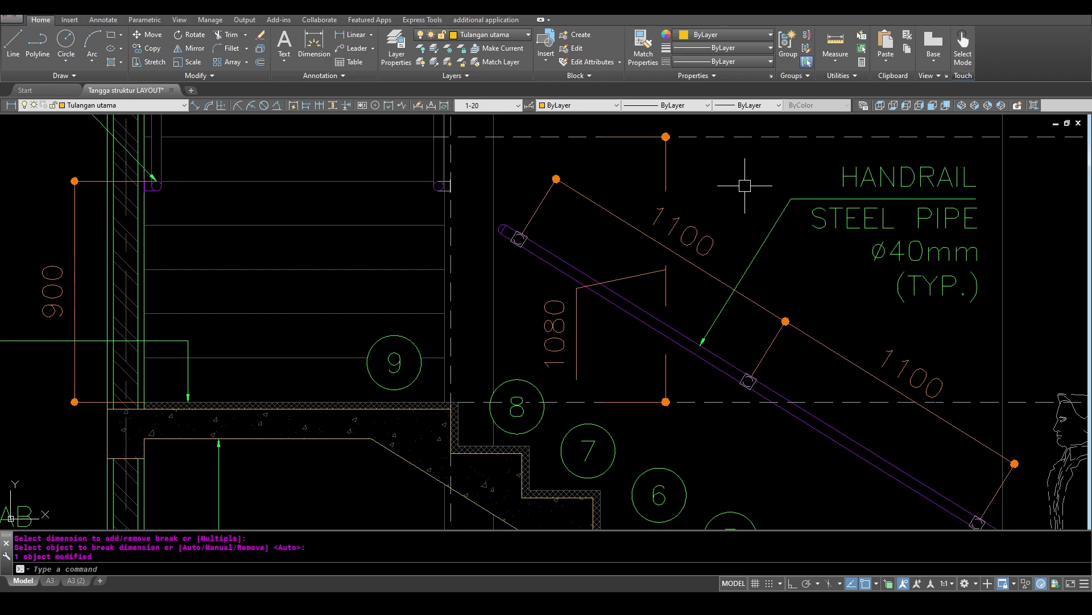
pyautogui.click(674, 160)
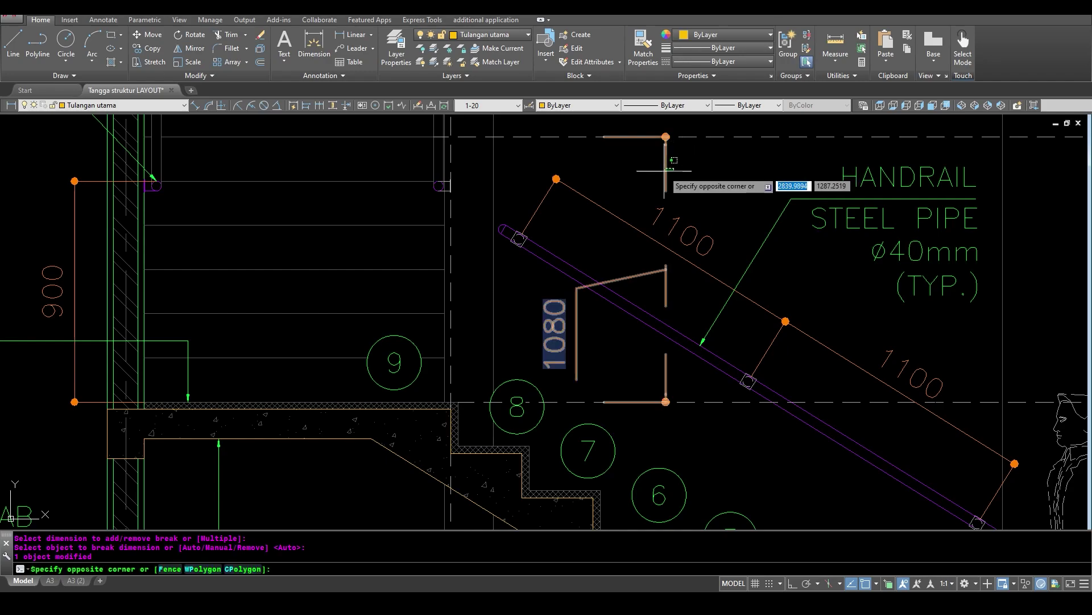
pyautogui.click(664, 170)
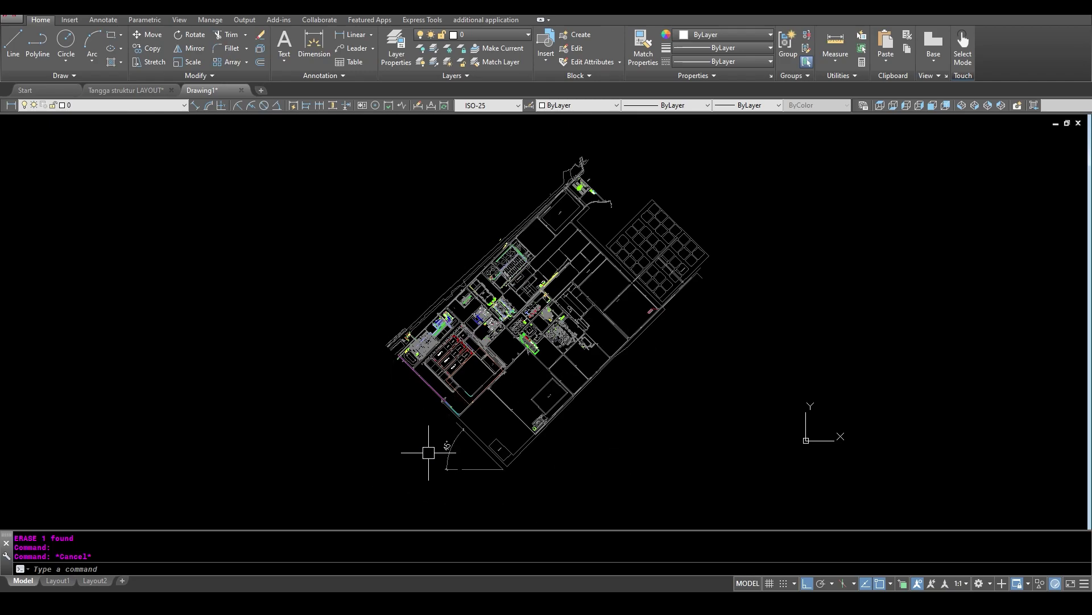
pyautogui.scroll(1, 438, 460)
pyautogui.scroll(-1, 421, 458)
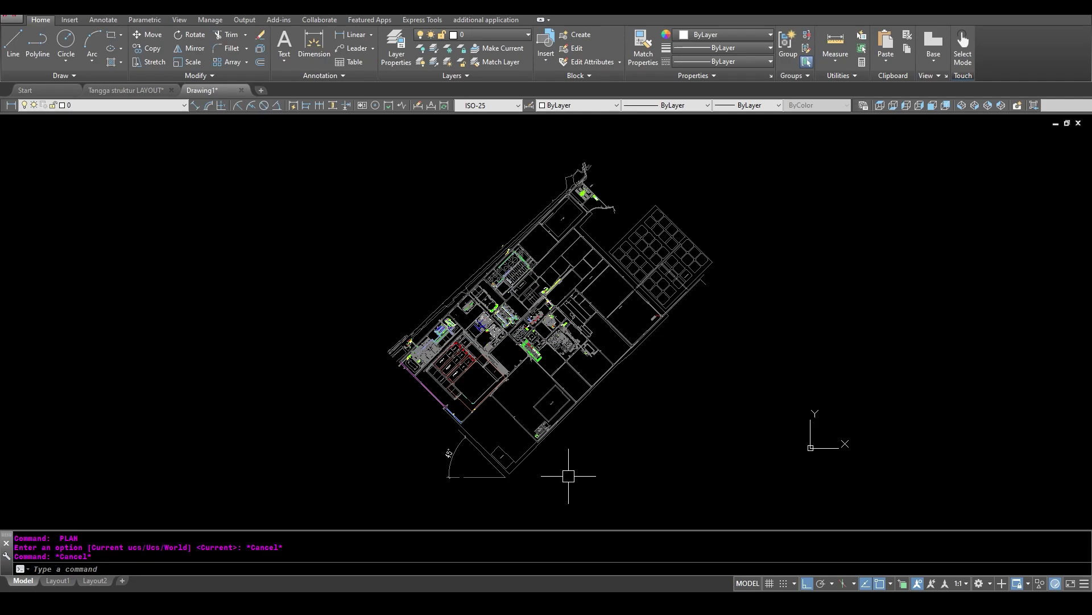
# Step: Align the UCS to the 45° angled site edge using the Object option
pyautogui.write('ucs')
pyautogui.press('Return')
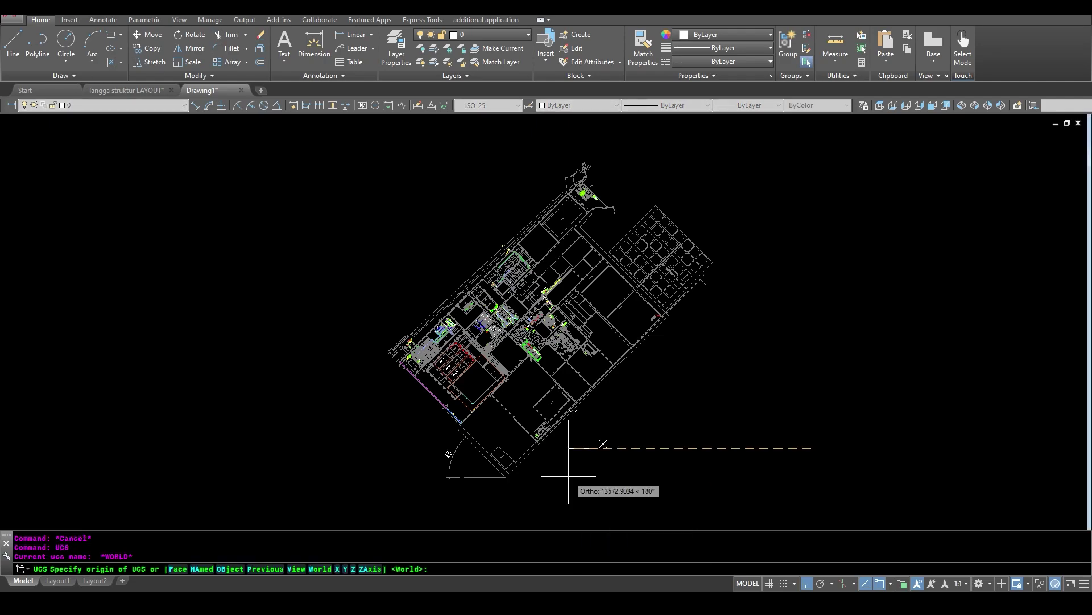
pyautogui.write('e')
pyautogui.press('Return')
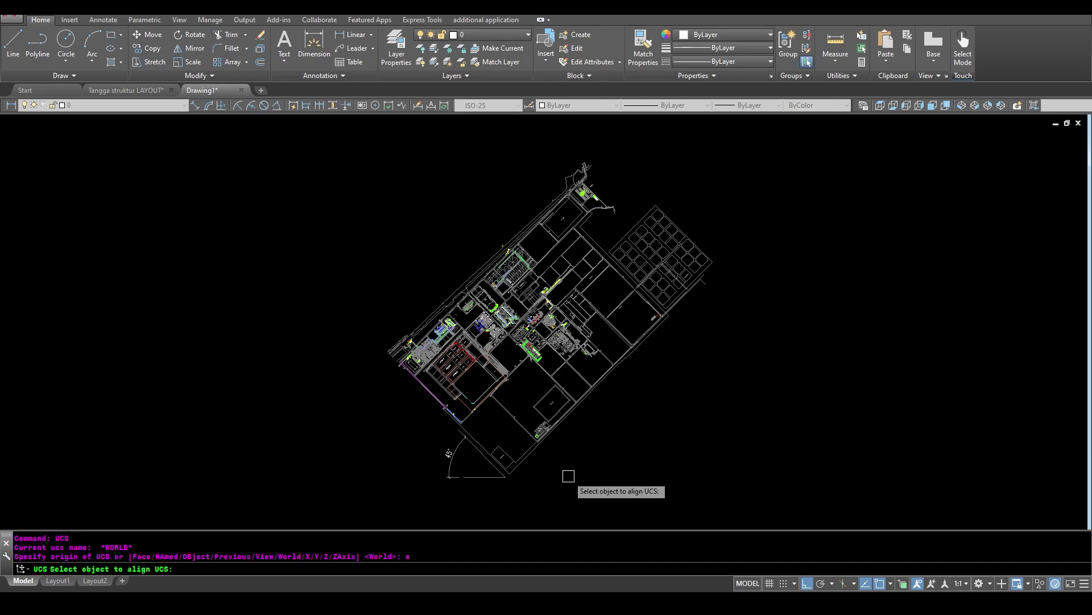
pyautogui.click(482, 455)
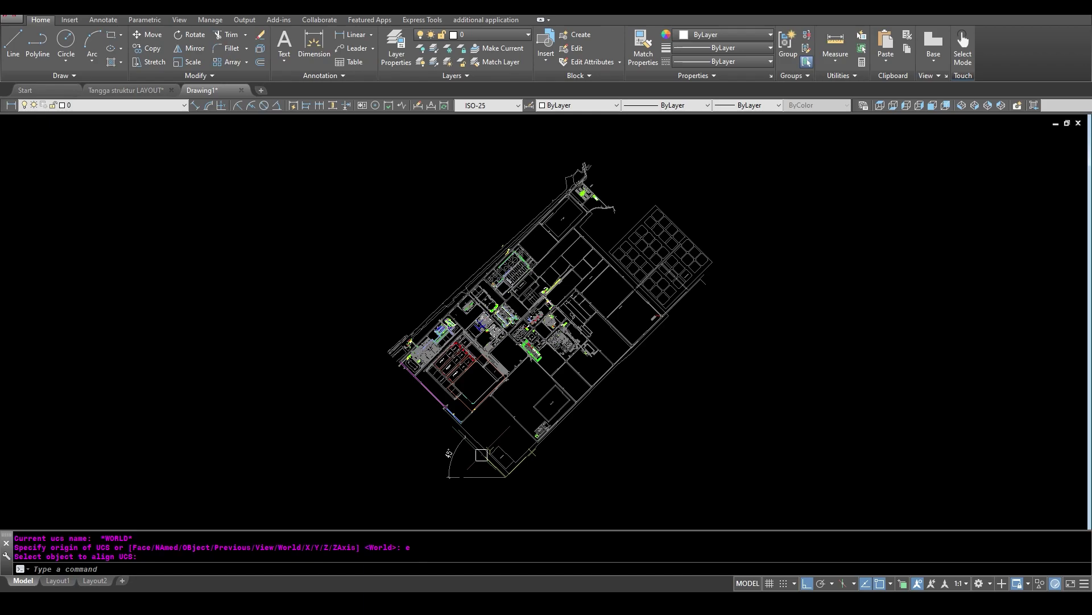
# Step: Show the plan view of the current UCS so the site plan lies square
pyautogui.press('Return')
pyautogui.press('Escape')
pyautogui.write('plan')
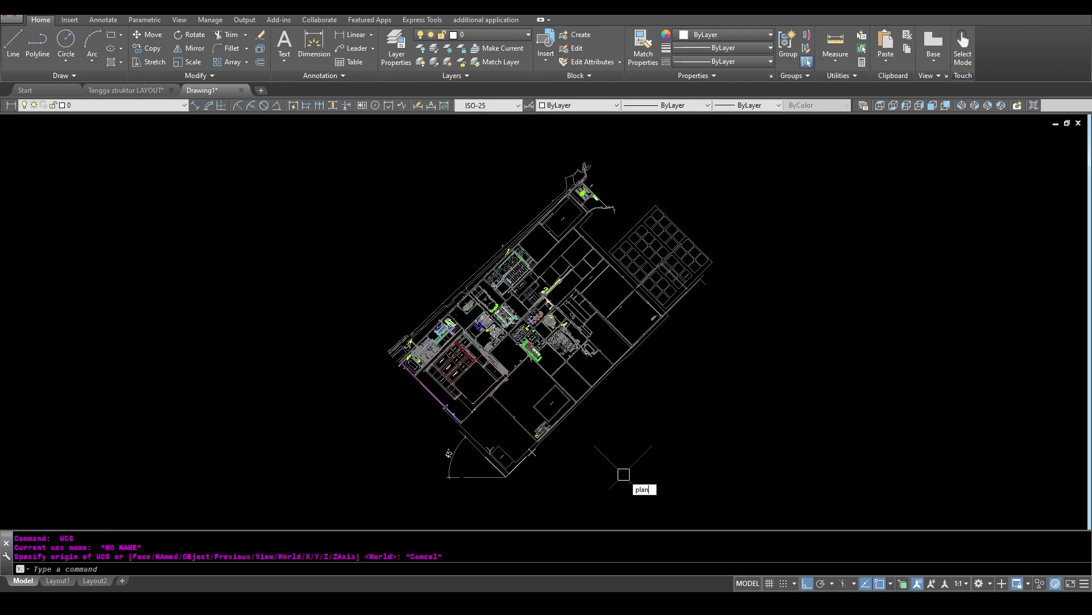
pyautogui.press('Return')
pyautogui.press('Return')
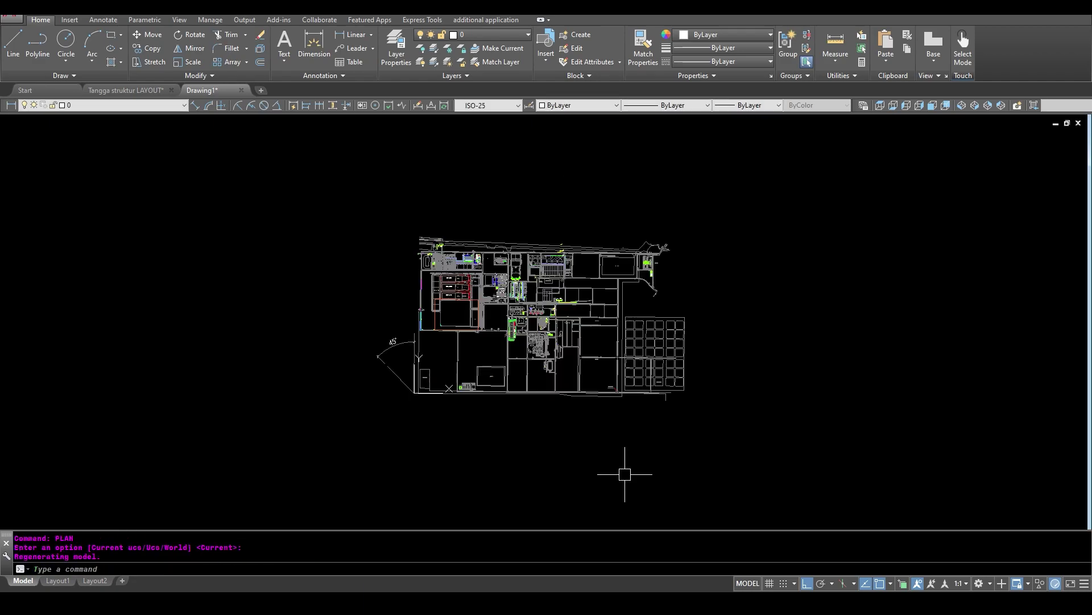
pyautogui.scroll(1, 499, 381)
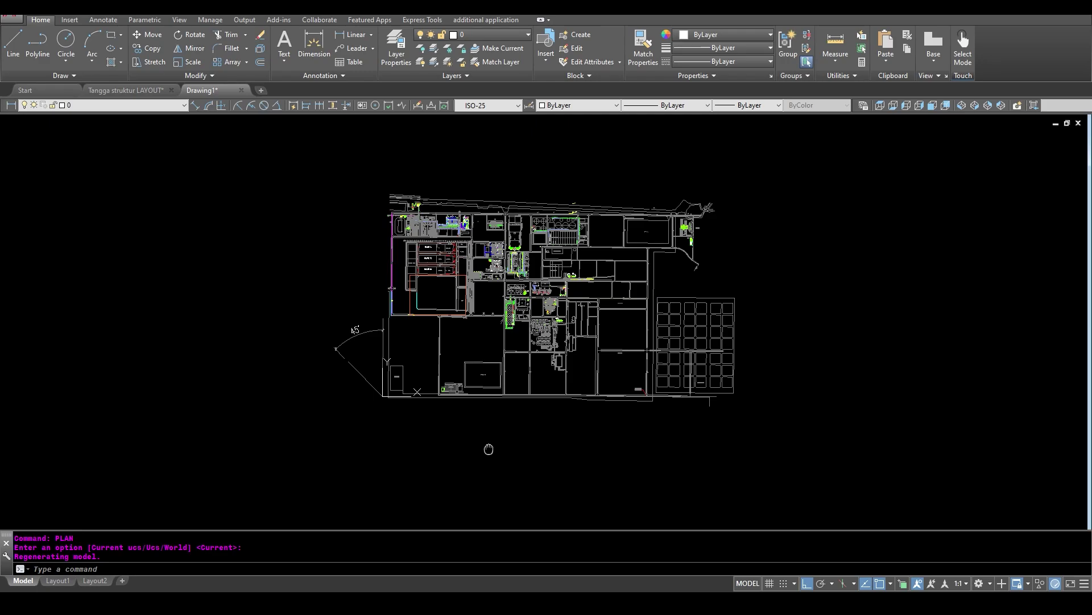
pyautogui.moveTo(491, 451); pyautogui.dragTo(464, 457, button='middle')
pyautogui.scroll(-1, 438, 456)
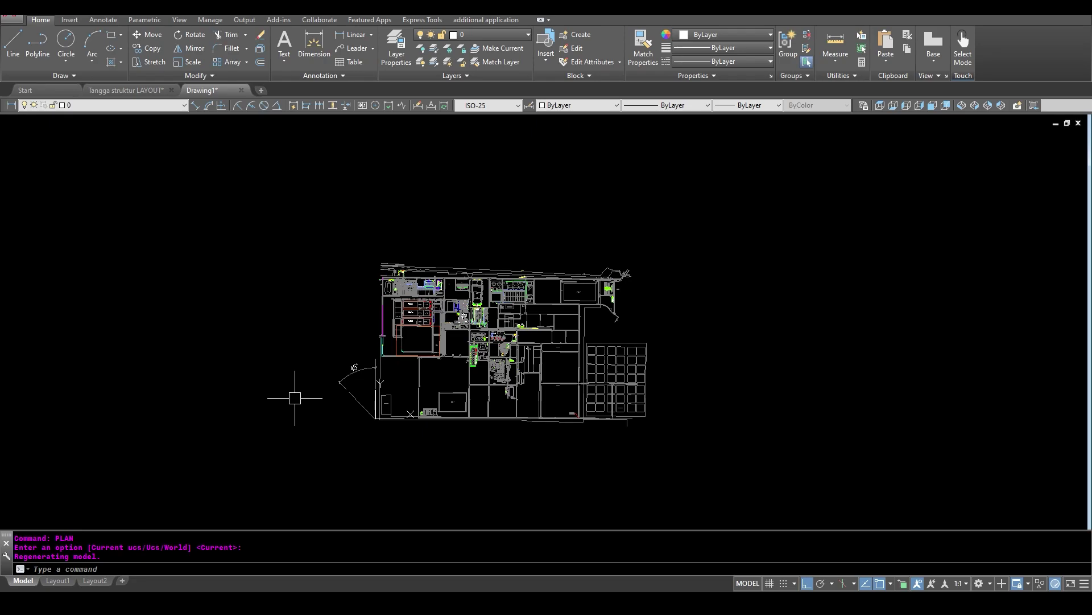
# Step: Reset the UCS to World and regenerate the plan view for the current UCS
pyautogui.write('UCS')
pyautogui.press('Return')
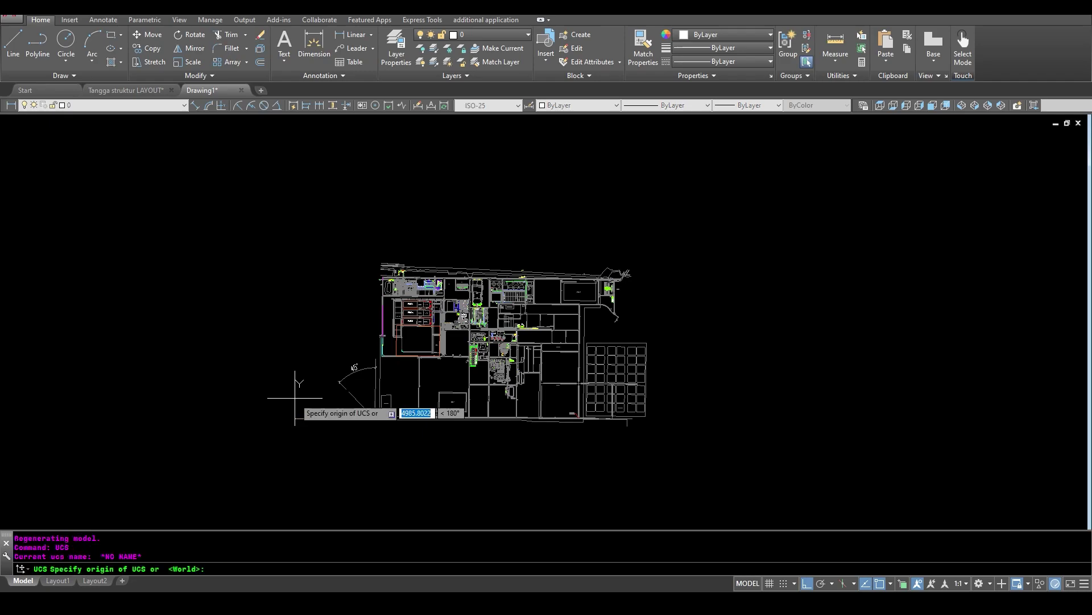
pyautogui.write('w')
pyautogui.press('Return')
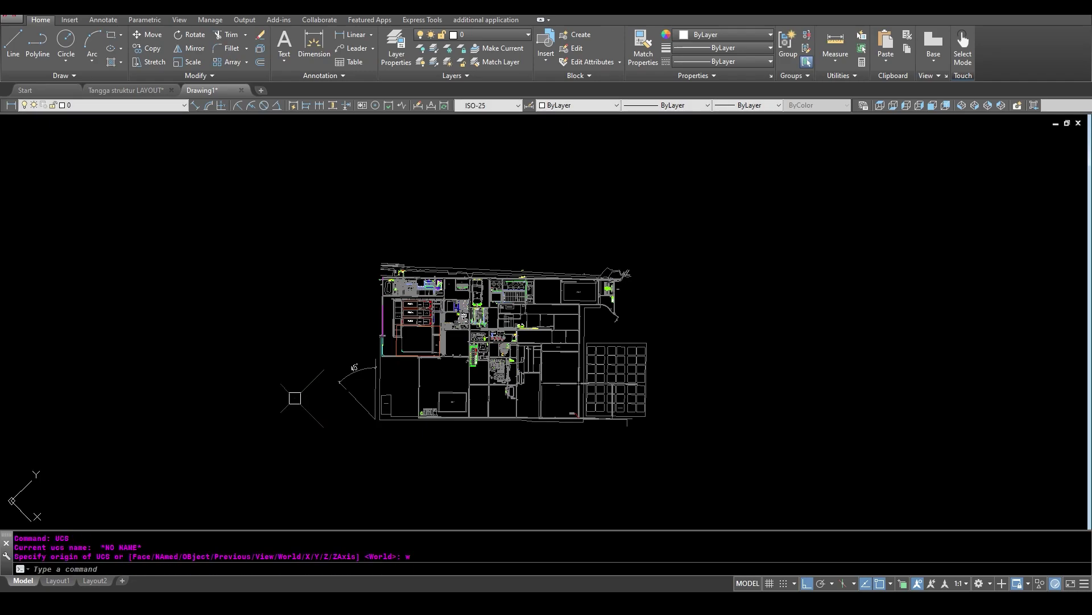
pyautogui.write('p')
pyautogui.write('n')
pyautogui.press('Return')
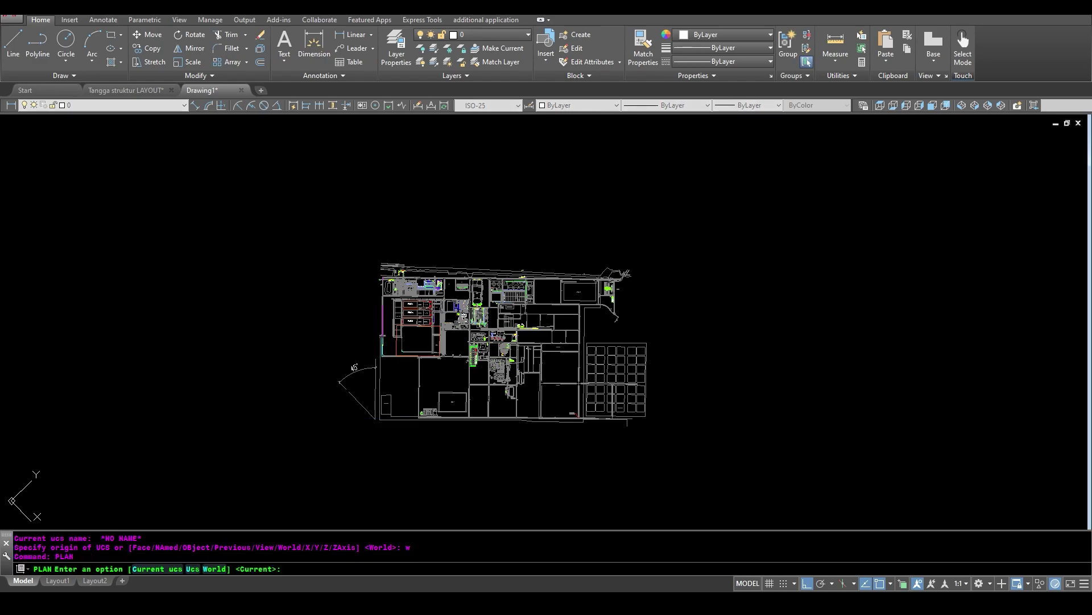
pyautogui.press('Return')
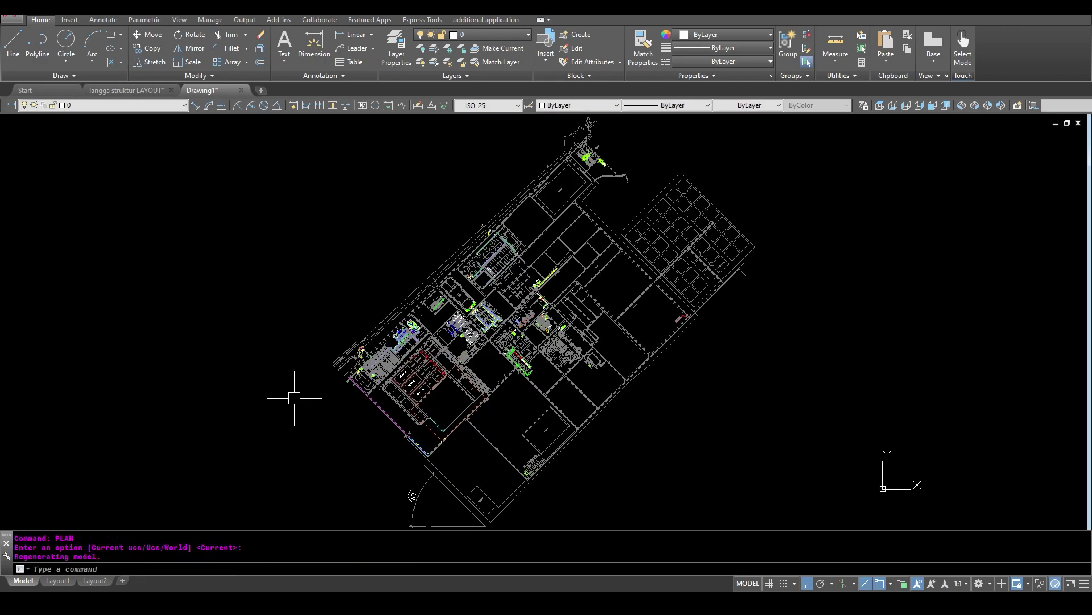
pyautogui.scroll(-1, 294, 398)
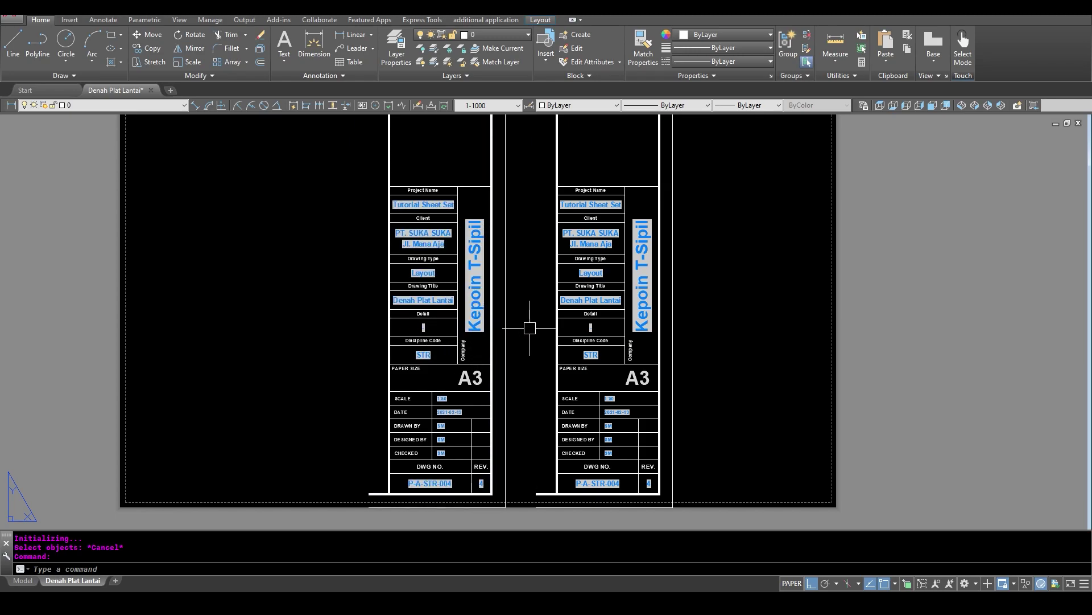
# Step: Explode the left title block so its attributes appear as tags
pyautogui.write('x')
pyautogui.press('Return')
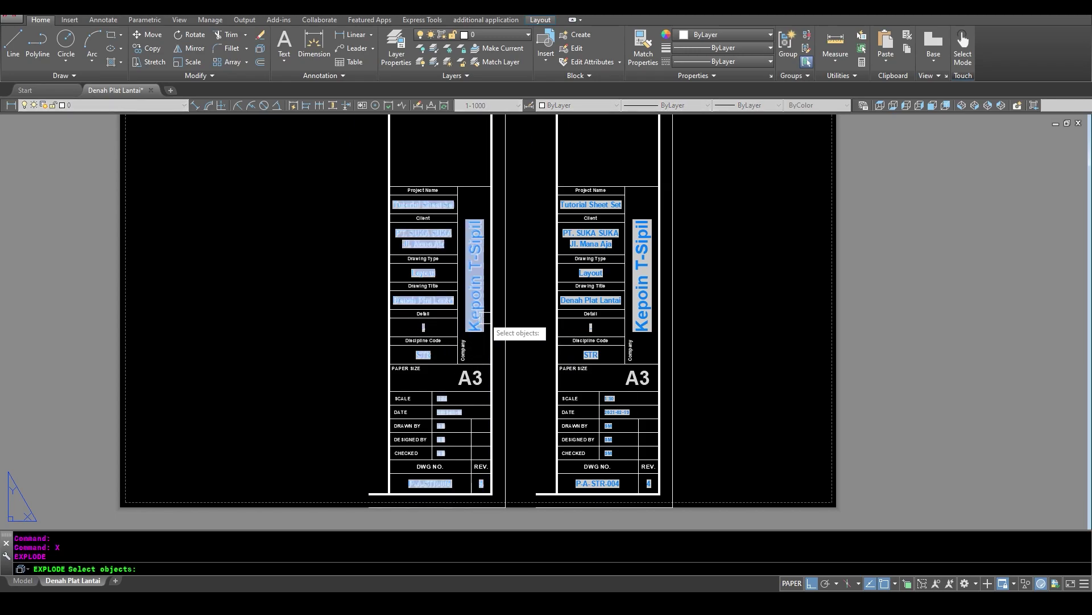
pyautogui.click(476, 318)
pyautogui.press('Return')
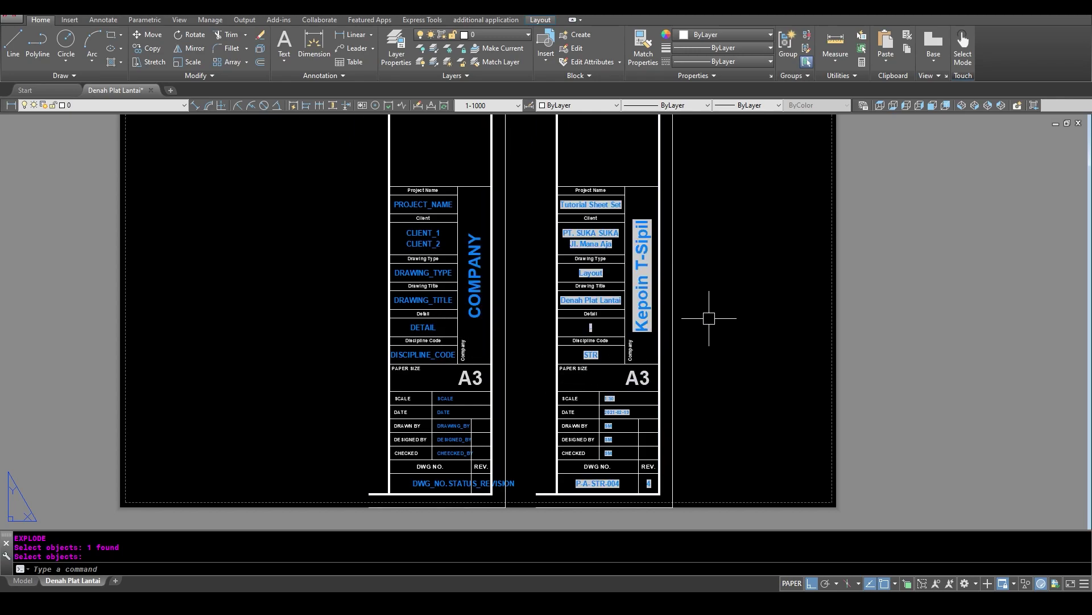
# Step: Burst the right title block into plain objects, keeping its attribute values
pyautogui.write('BURST')
pyautogui.press('Return')
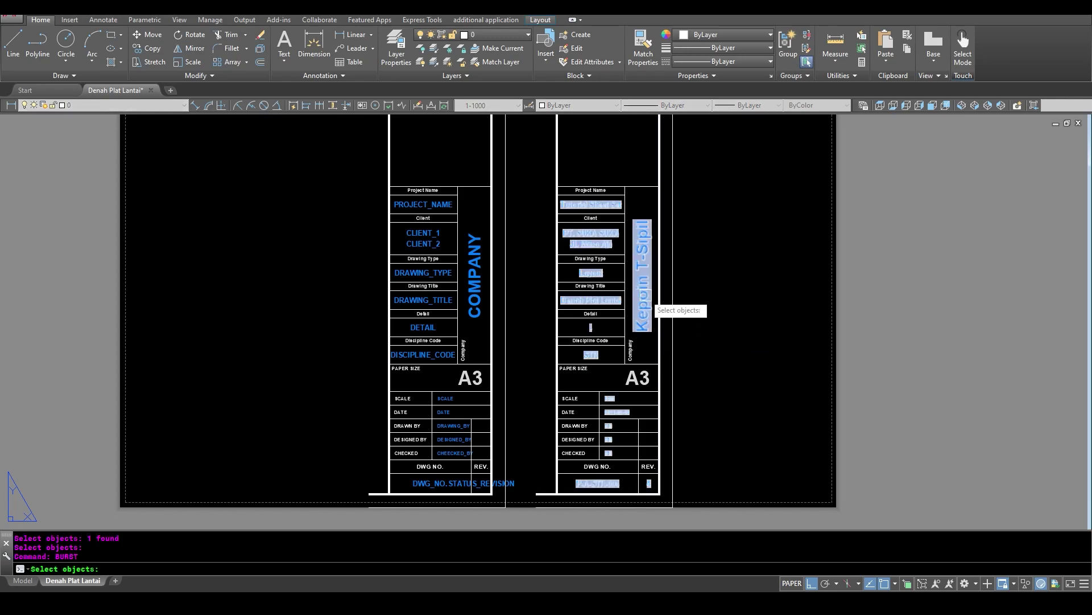
pyautogui.click(647, 295)
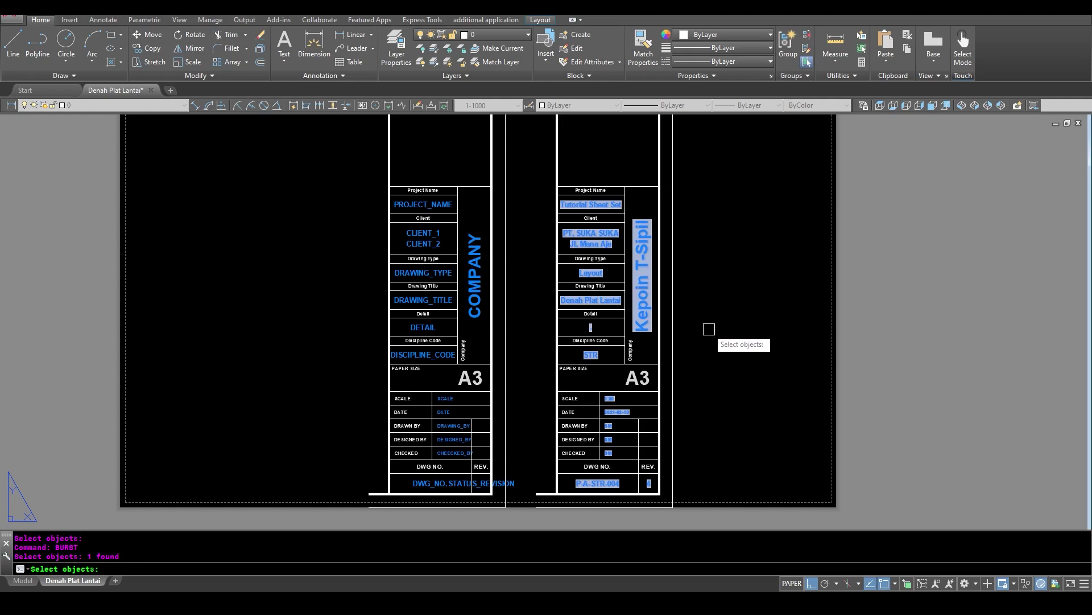
pyautogui.press('Return')
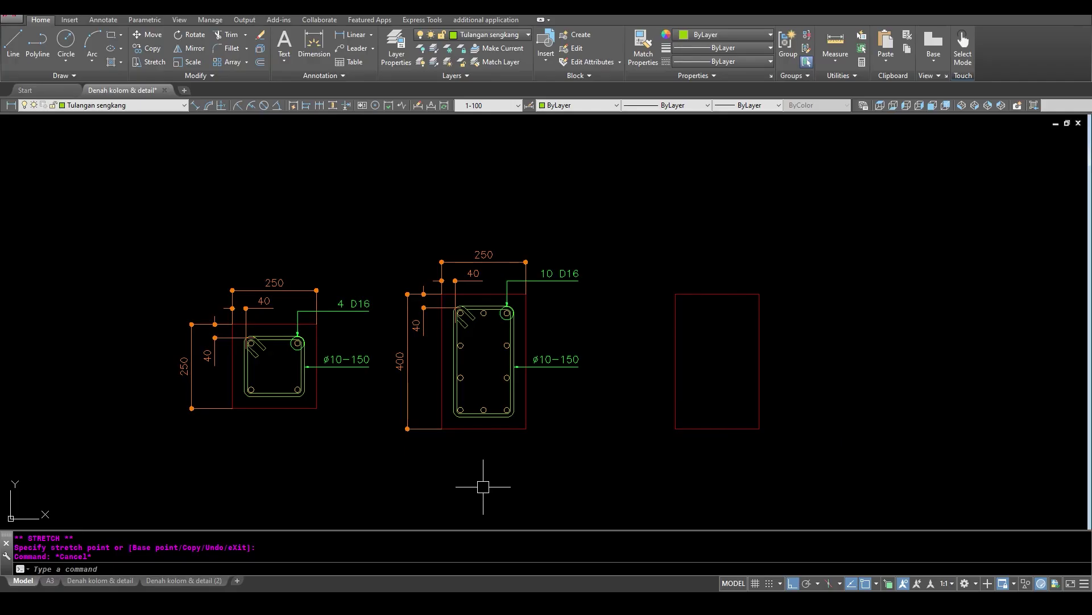
pyautogui.moveTo(439, 472); pyautogui.dragTo(500, 456, button='middle')
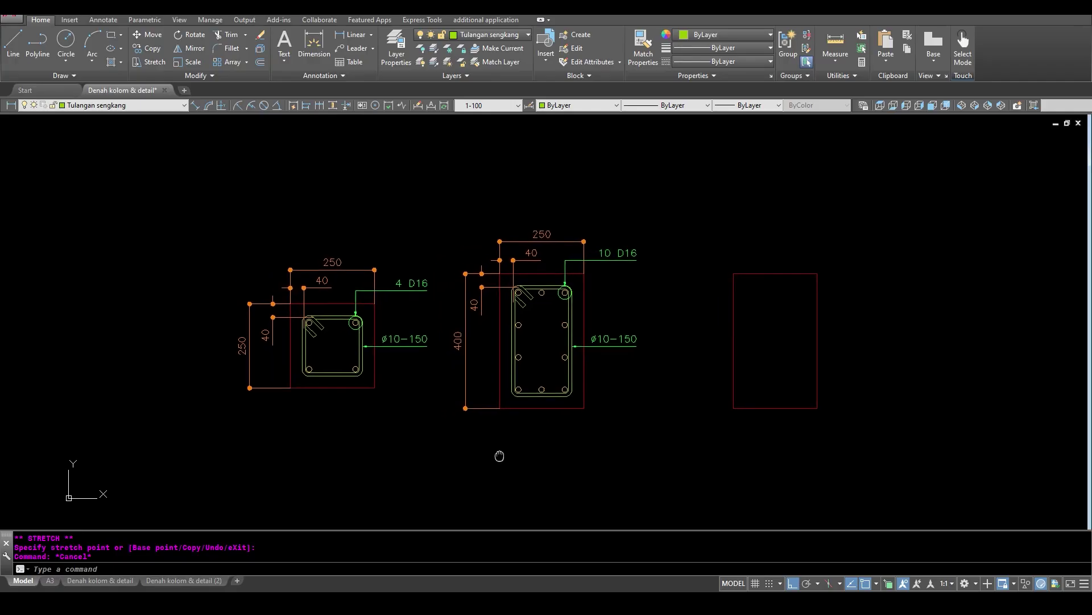
pyautogui.scroll(2, 499, 455)
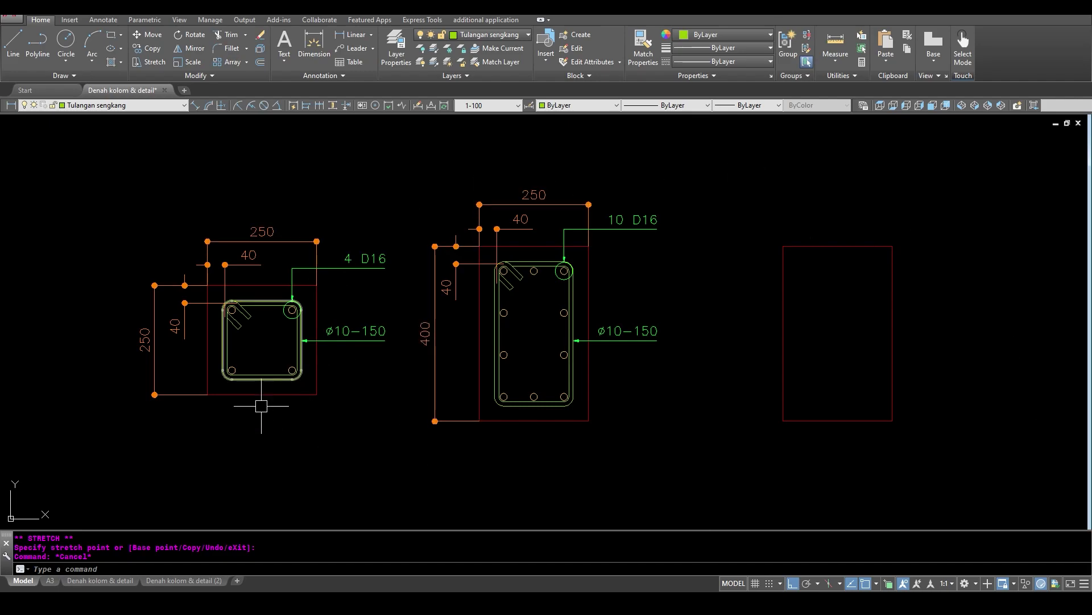
# Step: Erase the square 250 column detail on the left
pyautogui.click(384, 442)
pyautogui.click(142, 213)
pyautogui.write('e')
pyautogui.press('Return')
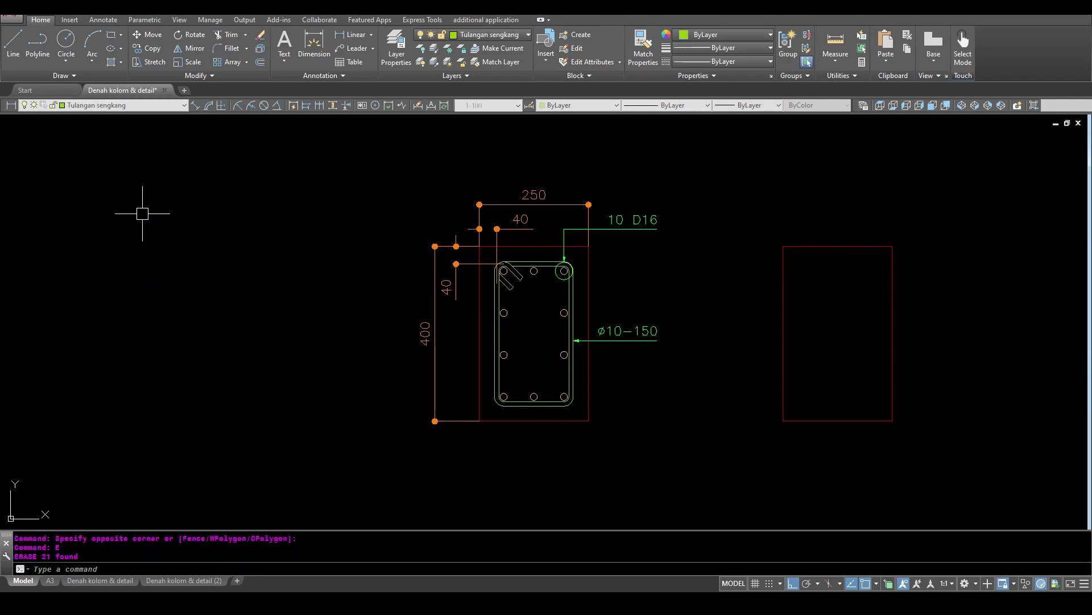
# Step: Copy the 250×400 column's ten bars and stirrup into the empty red frame on the right
pyautogui.moveTo(598, 275); pyautogui.dragTo(463, 276, button='middle')
pyautogui.write('cv')
pyautogui.press('Return')
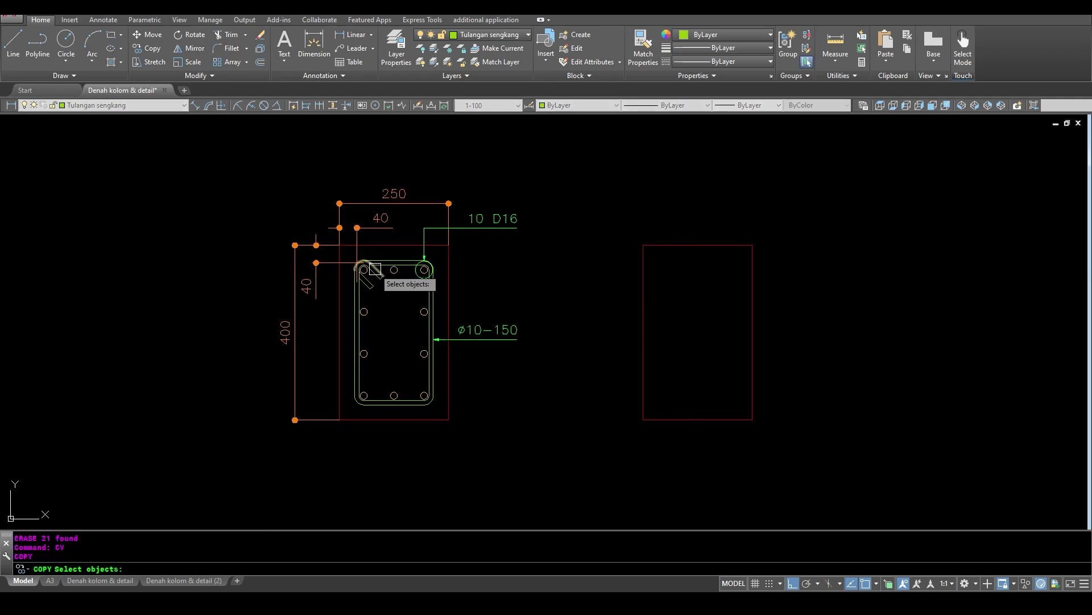
pyautogui.scroll(2, 363, 262)
pyautogui.scroll(-1, 362, 262)
pyautogui.click(340, 249)
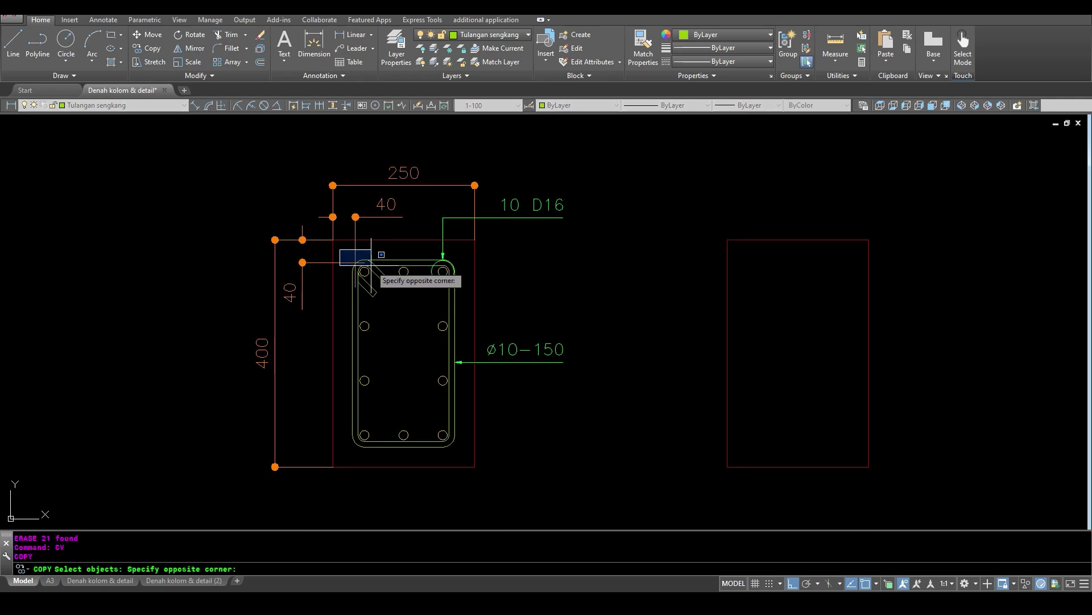
pyautogui.click(470, 455)
pyautogui.press('Return')
pyautogui.click(404, 353)
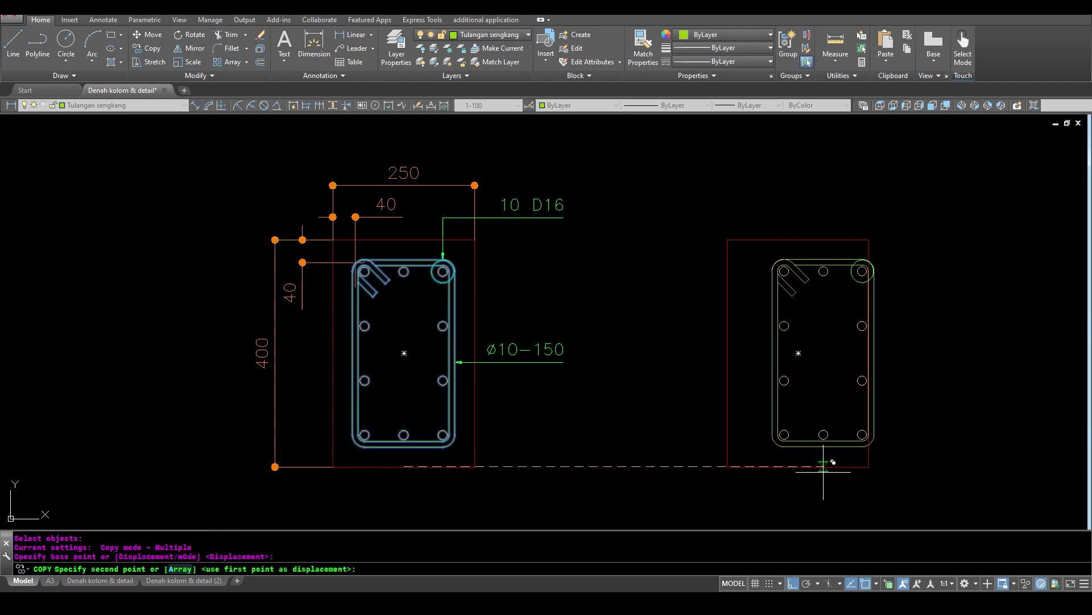
pyautogui.click(793, 447)
pyautogui.press('Escape')
pyautogui.scroll(-2, 699, 442)
pyautogui.moveTo(699, 443); pyautogui.dragTo(785, 416, button='middle')
pyautogui.write('OOPS')
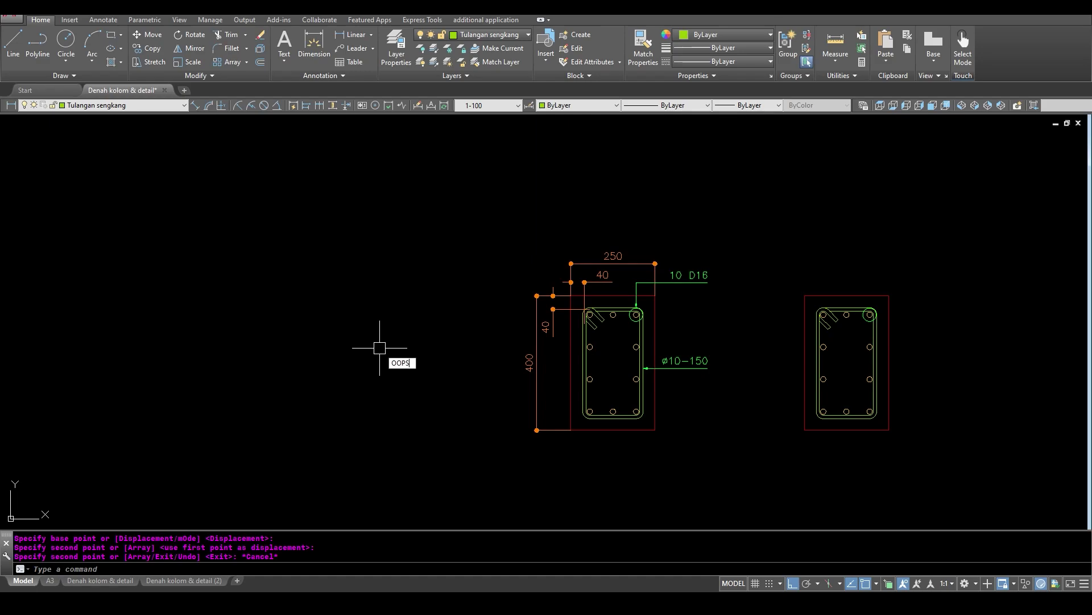
# Step: Restore the erased square column detail with OOPS, then pan over to the diagonally hatched square
pyautogui.press('Return')
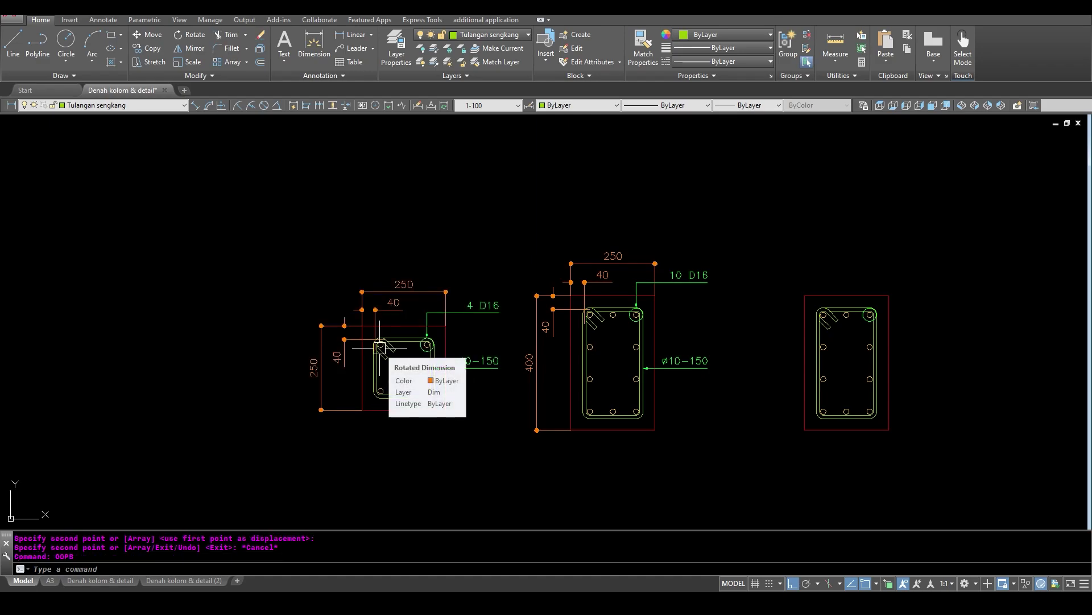
pyautogui.scroll(1, 380, 347)
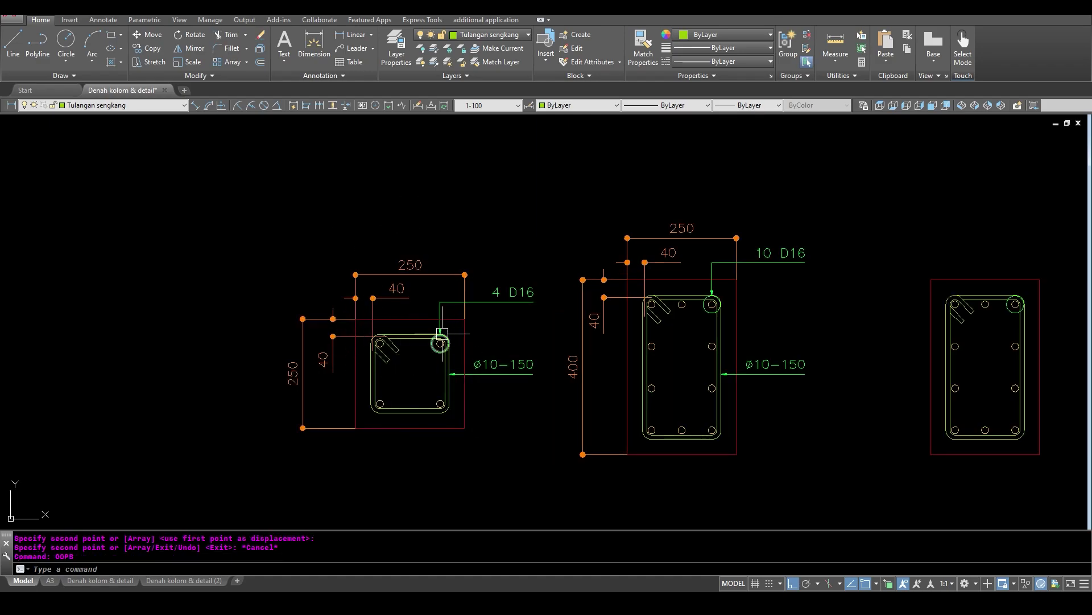
pyautogui.moveTo(500, 403); pyautogui.dragTo(349, 371, button='middle')
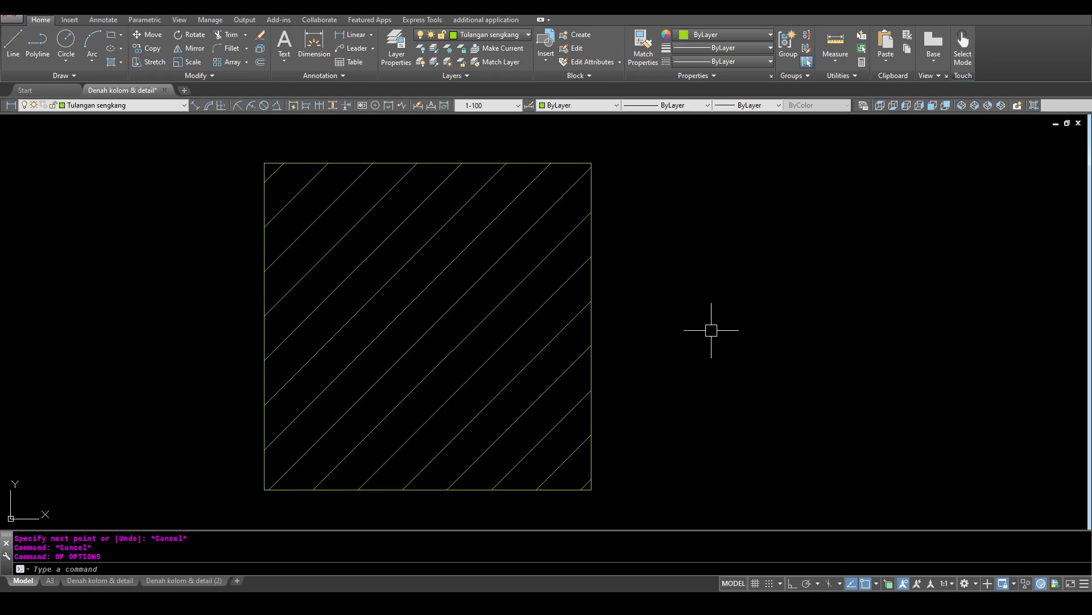
# Step: Start a trial line from the hatched square, then cancel it without a second point
pyautogui.write('l')
pyautogui.press('Return')
pyautogui.click(811, 329)
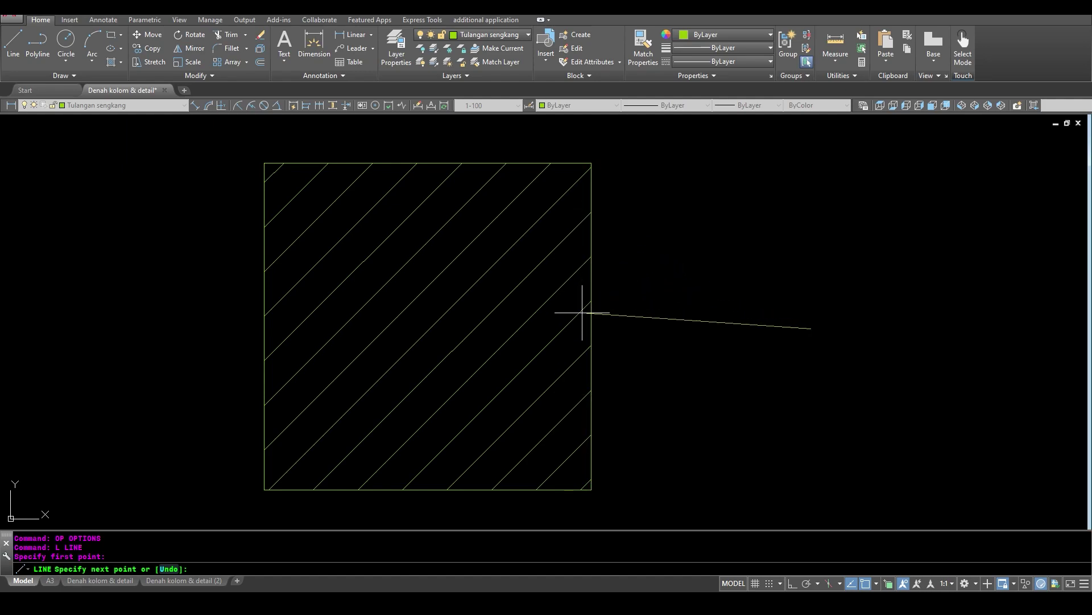
pyautogui.press('Escape')
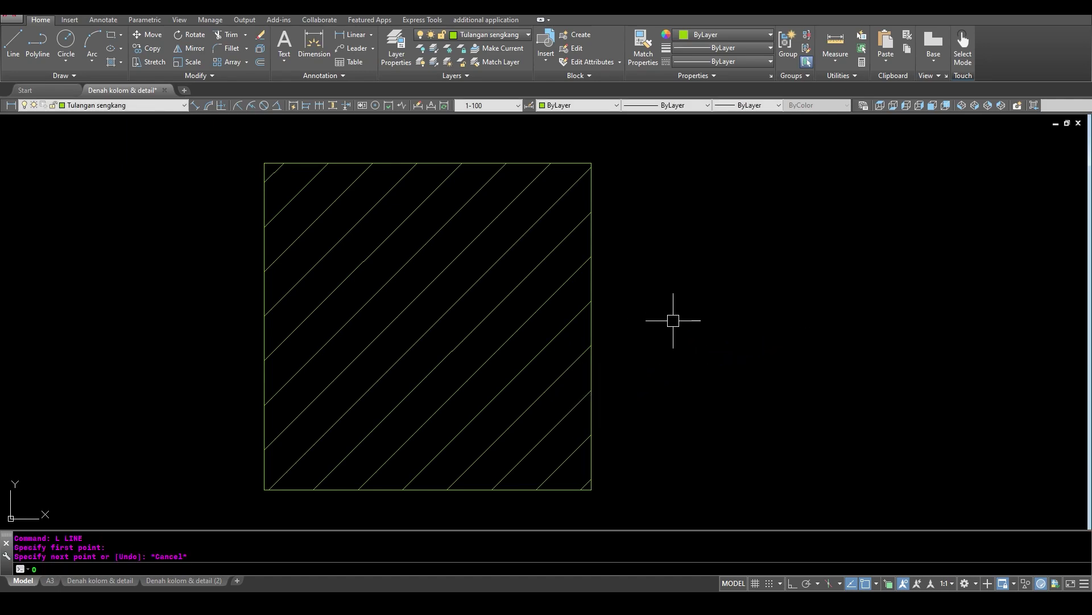
# Step: Enable object snapping to hatches in the drafting options
pyautogui.press('Return')
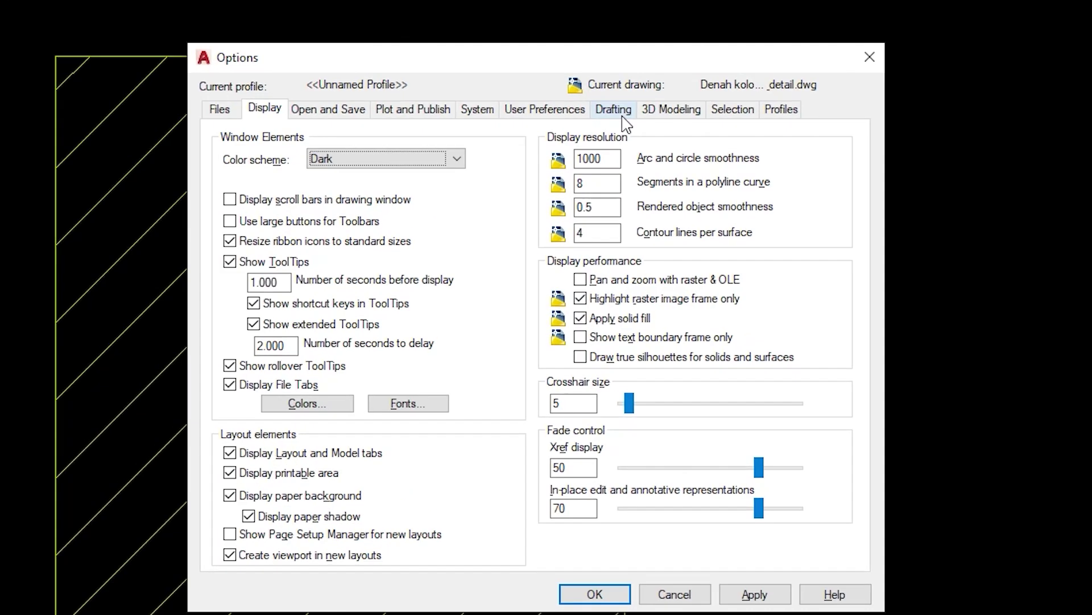
pyautogui.click(615, 109)
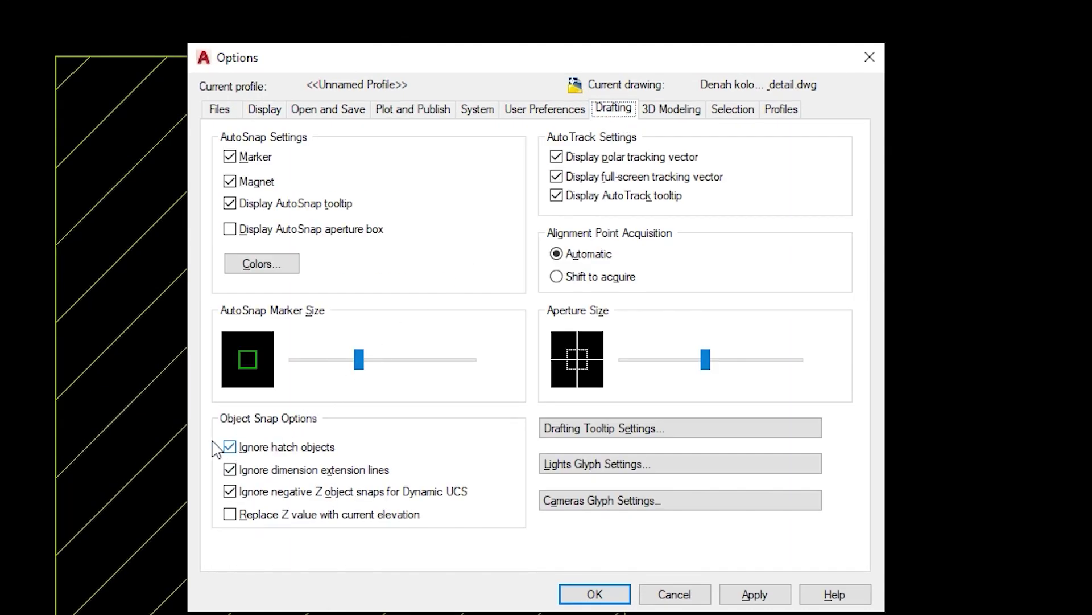
pyautogui.click(230, 447)
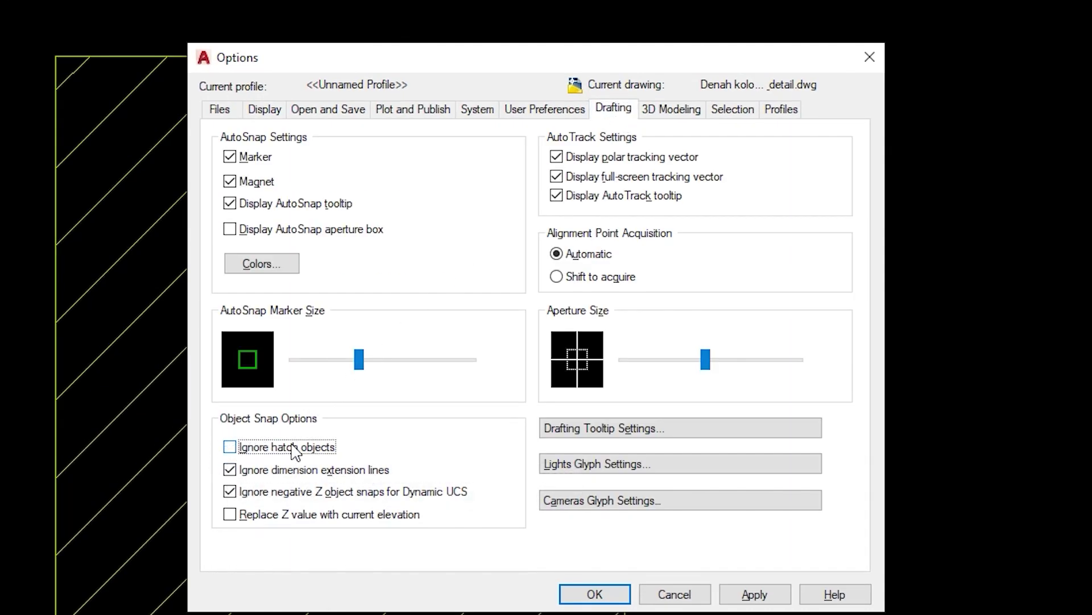
pyautogui.click(595, 593)
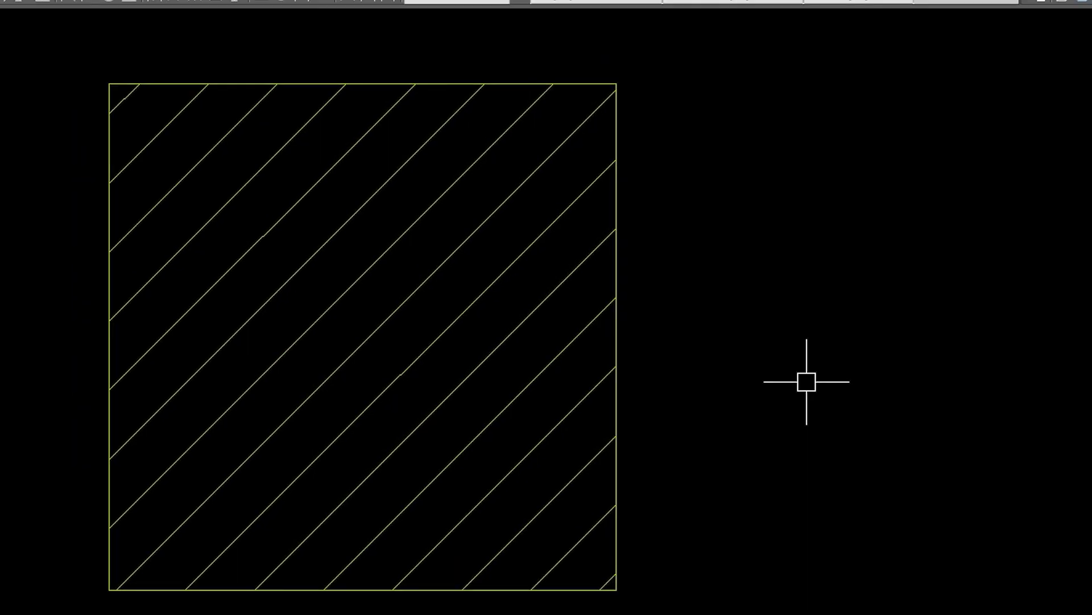
# Step: Draw a line with four vertices snapped to hatch lines on the square's right and left edges
pyautogui.press('l')
pyautogui.press('Return')
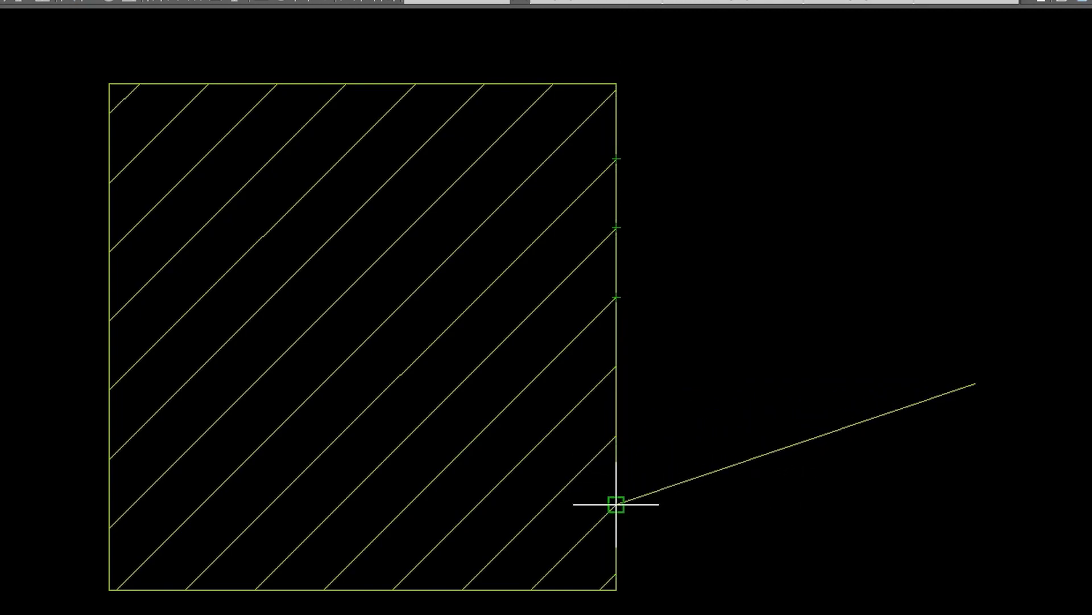
pyautogui.click(616, 434)
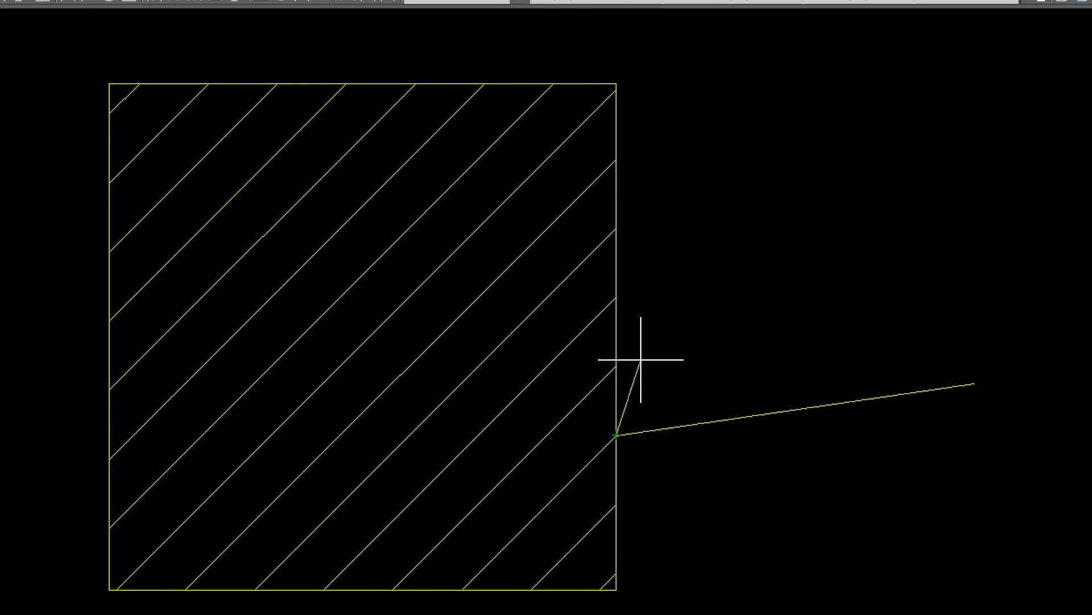
pyautogui.click(617, 296)
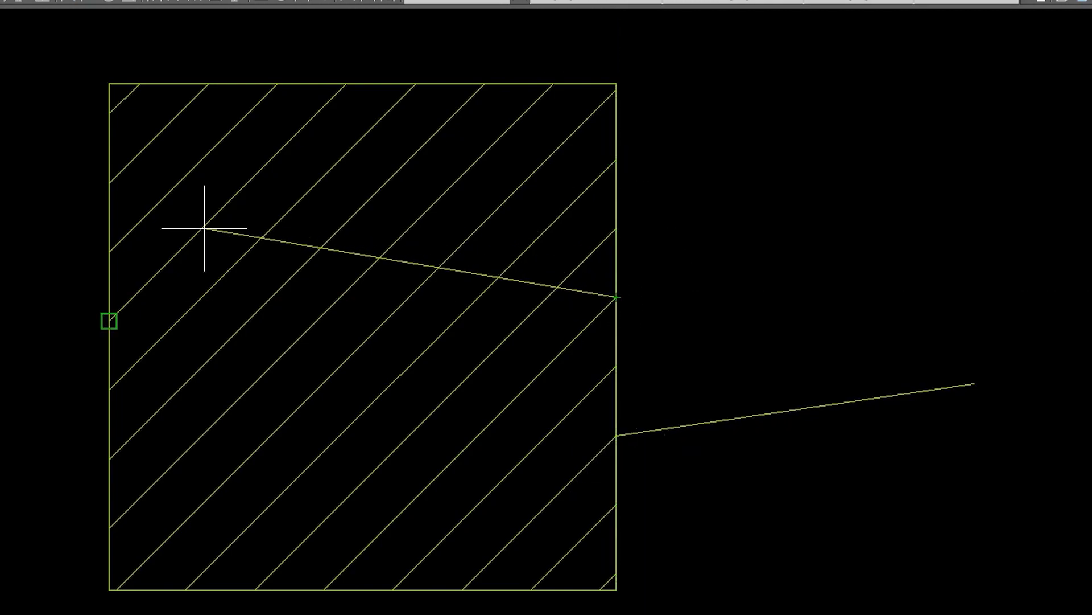
pyautogui.click(109, 183)
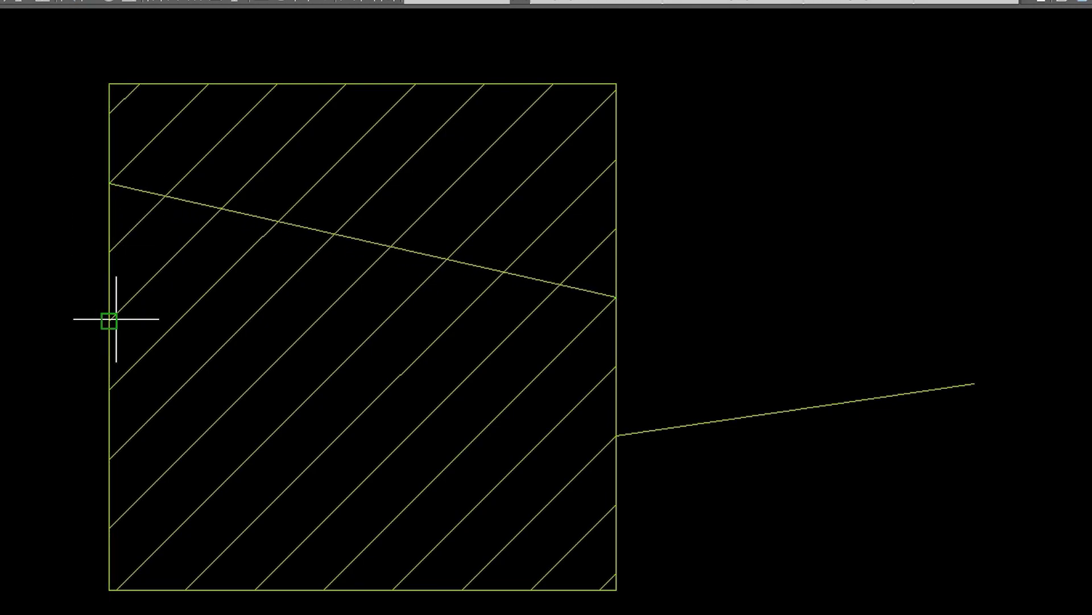
pyautogui.click(109, 320)
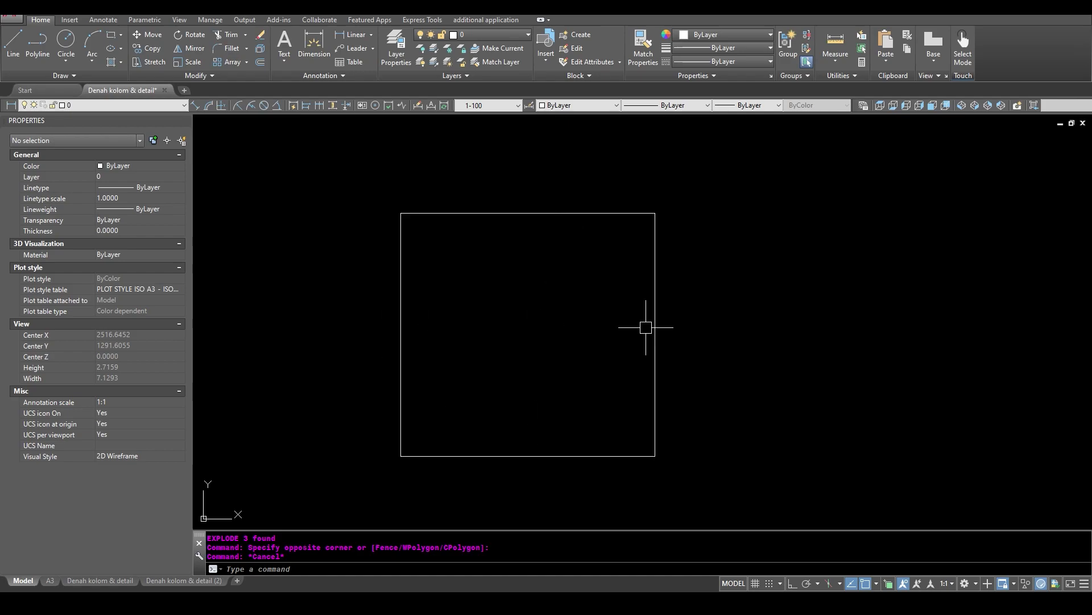
pyautogui.click(398, 190)
pyautogui.click(711, 491)
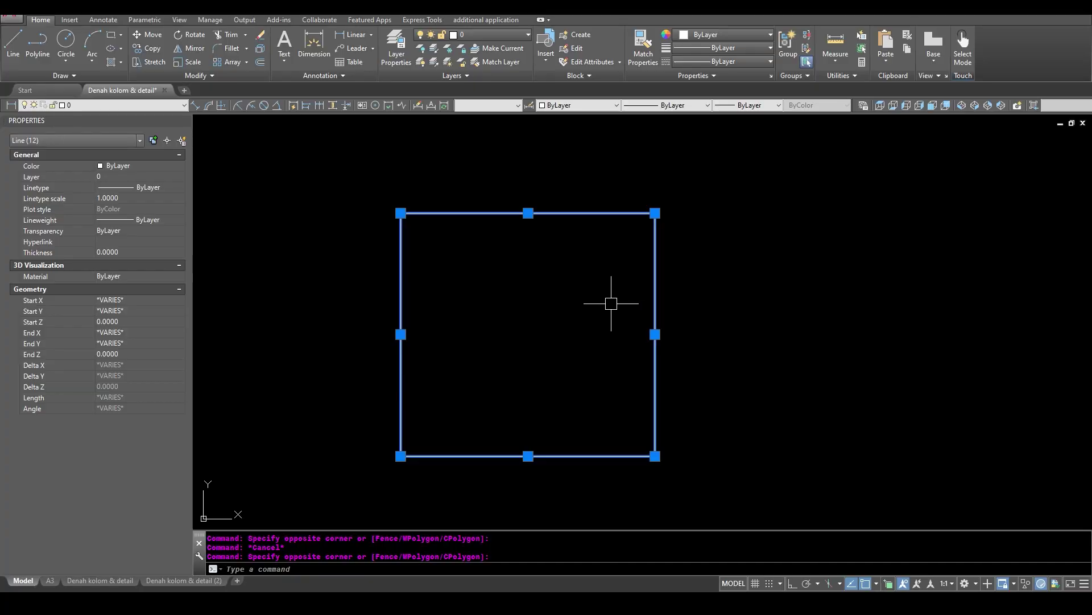
pyautogui.press('Escape')
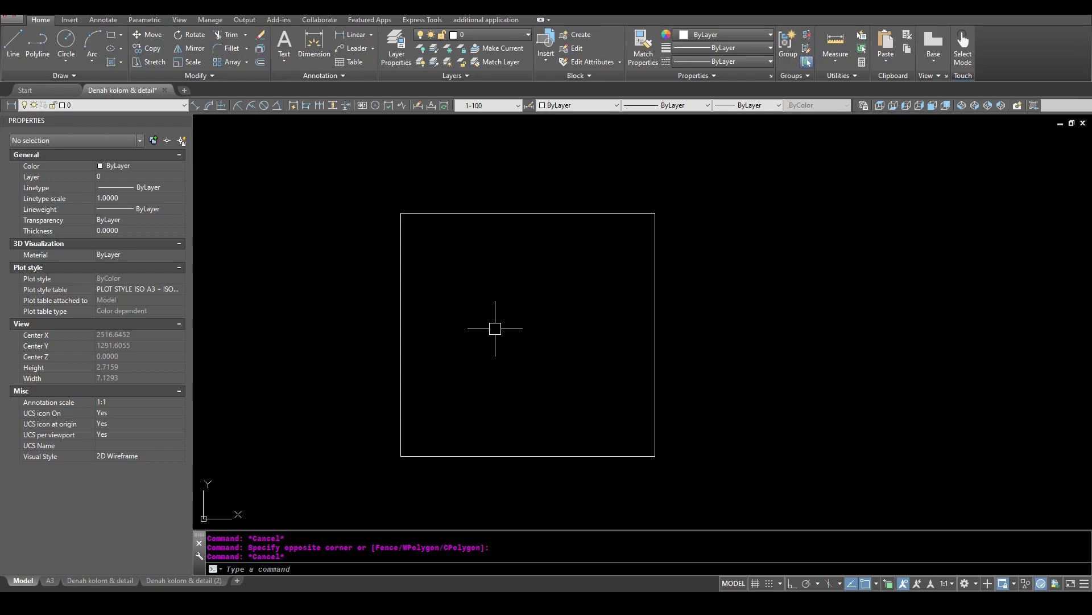
# Step: Remove the square's duplicate lines with OVERKILL and confirm only 4 lines remain
pyautogui.write('OVERKILL')
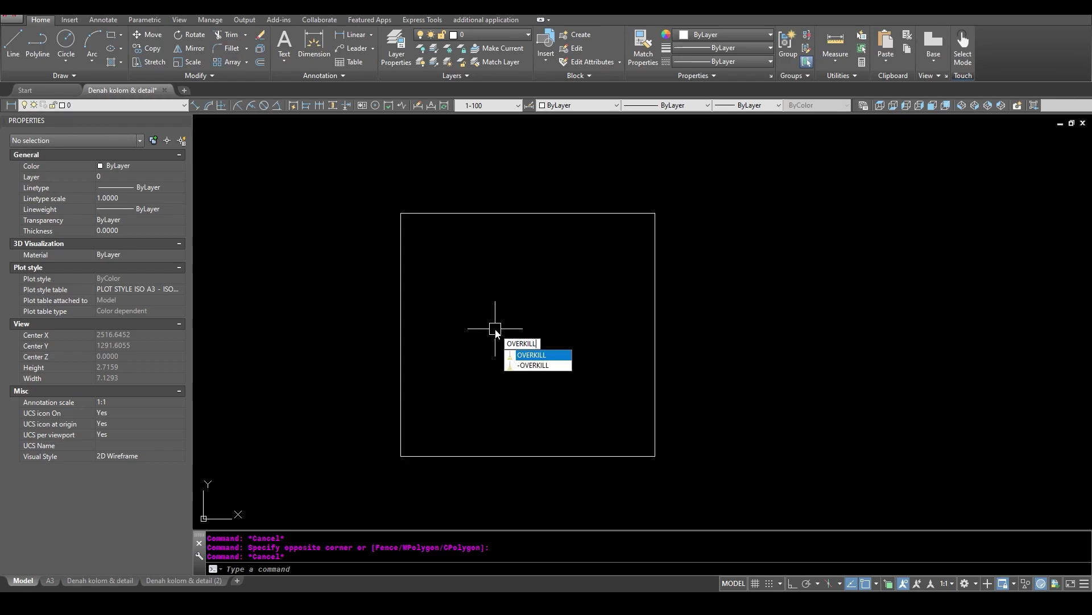
pyautogui.press('Return')
pyautogui.click(372, 184)
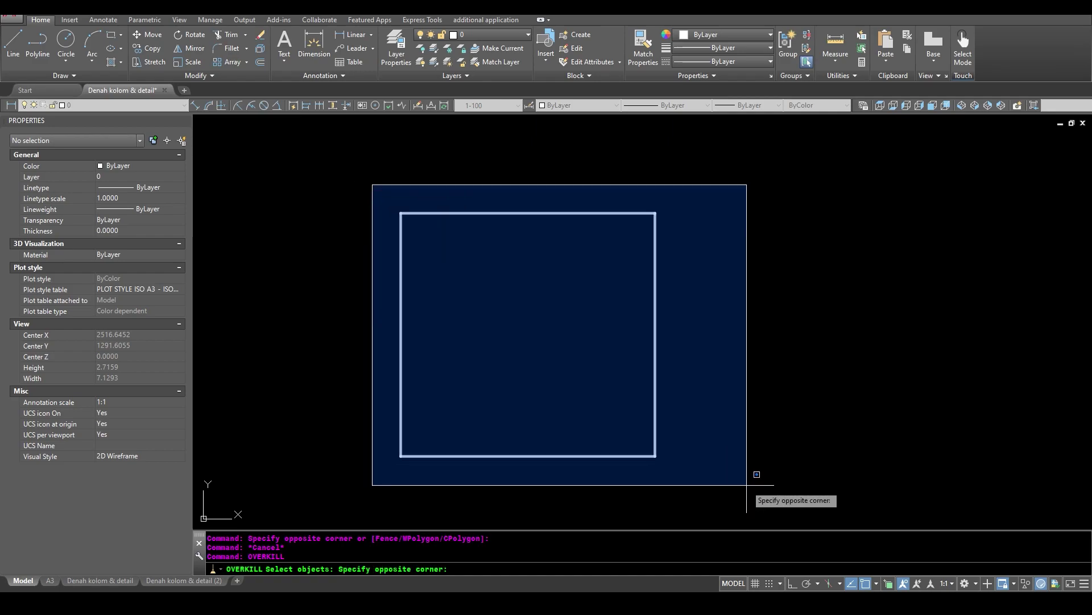
pyautogui.click(746, 485)
pyautogui.press('Return')
pyautogui.press('Return')
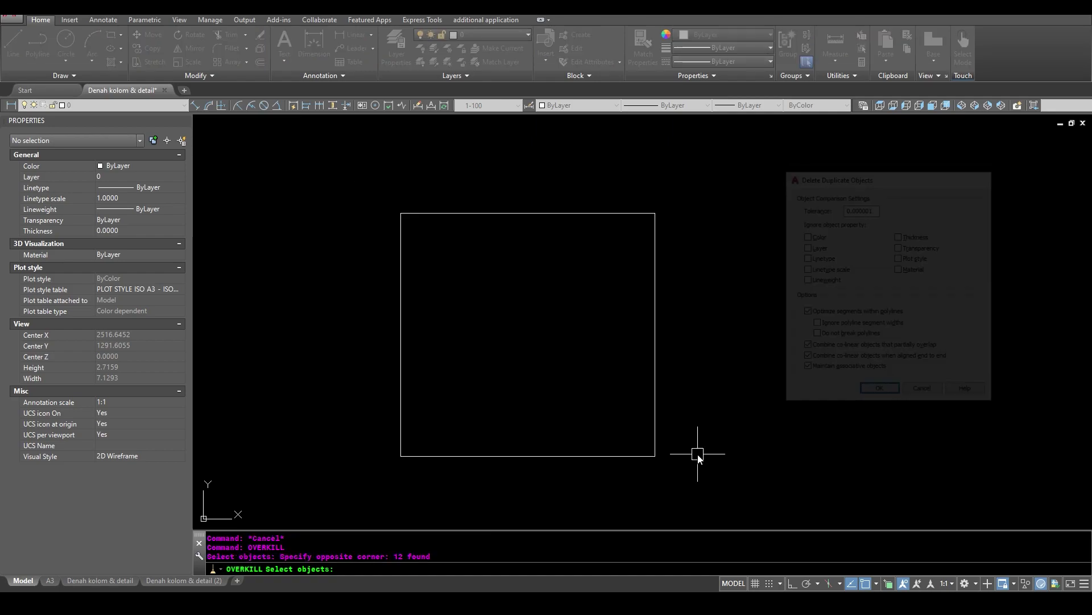
pyautogui.click(373, 186)
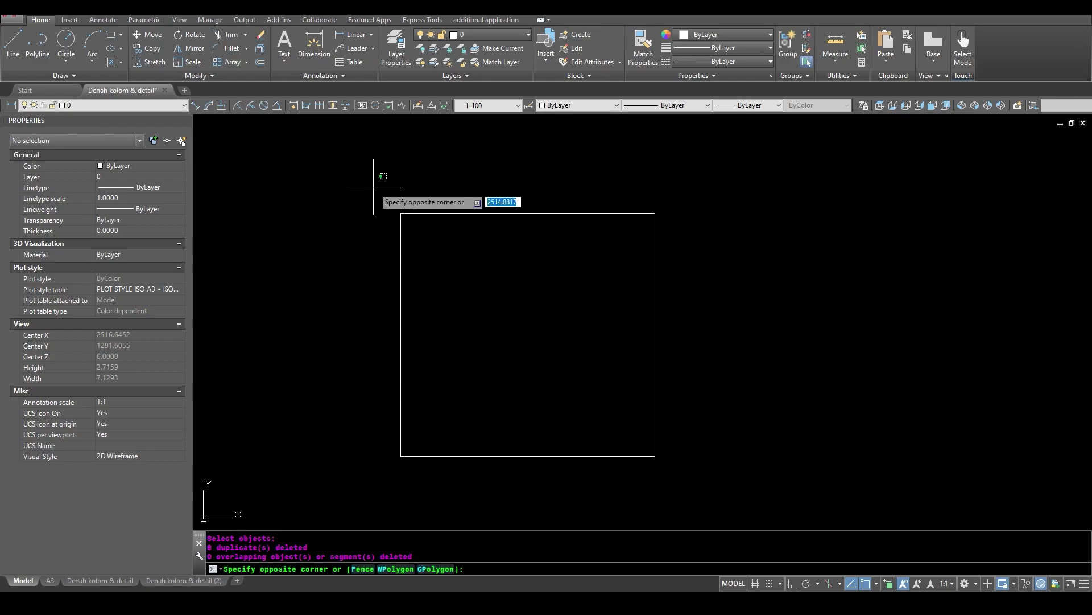
pyautogui.click(662, 473)
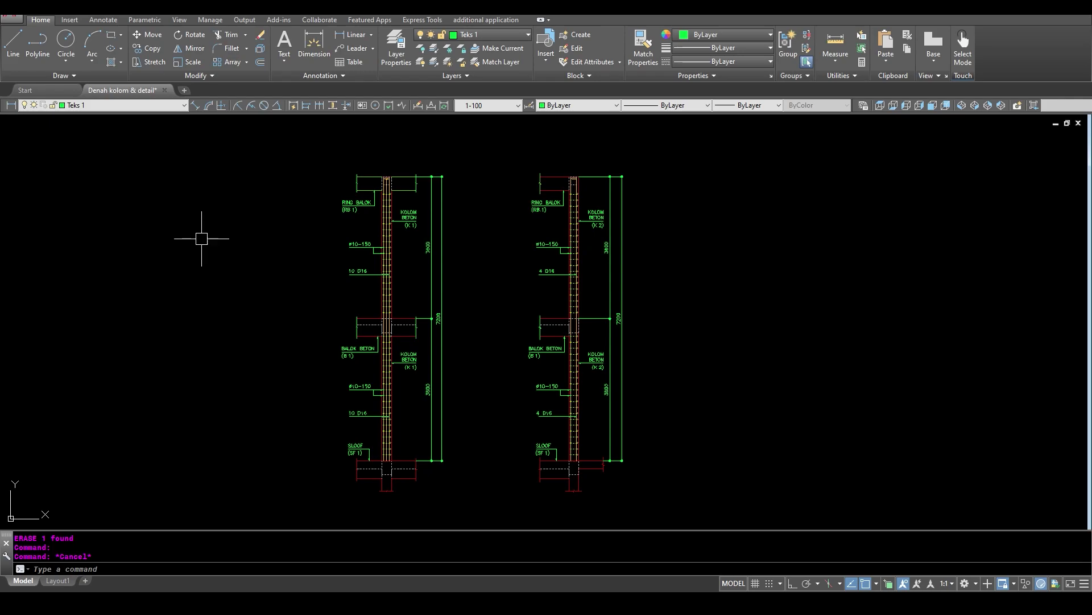
pyautogui.click(128, 106)
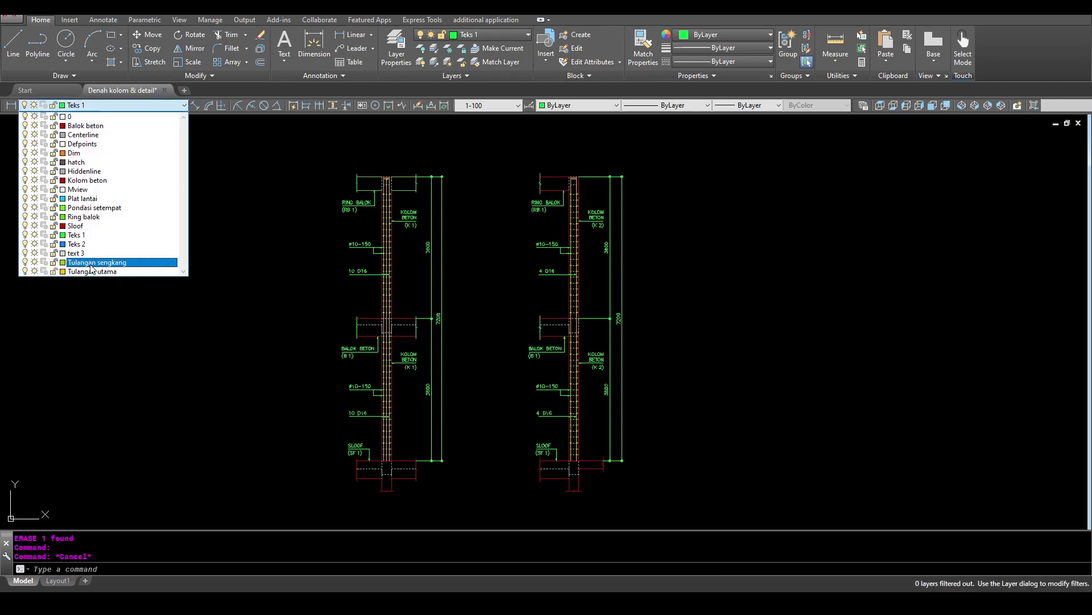
pyautogui.press('Escape')
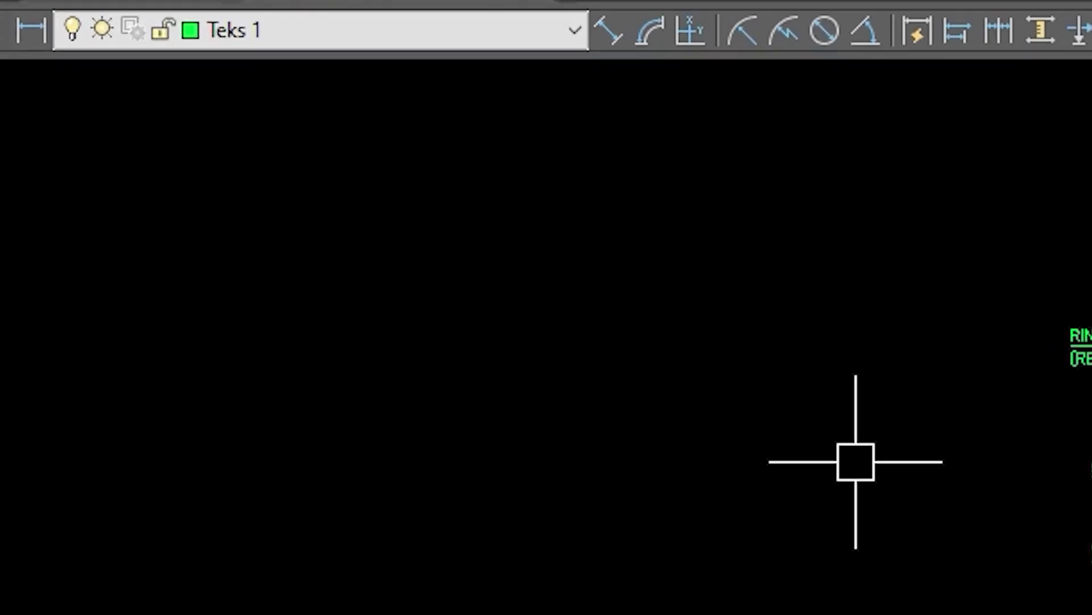
pyautogui.click(141, 107)
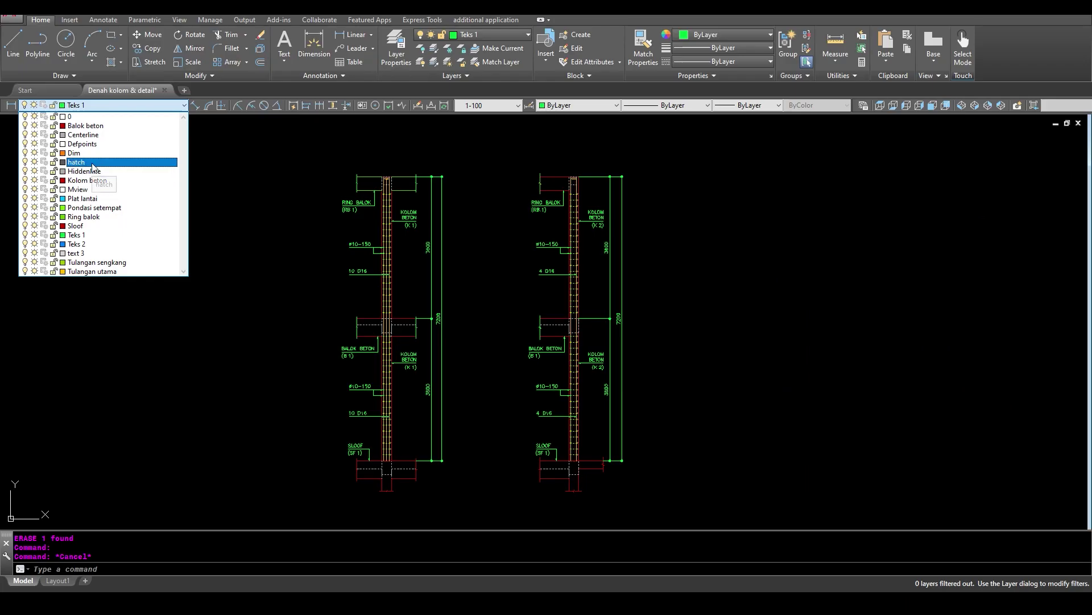
pyautogui.click(288, 247)
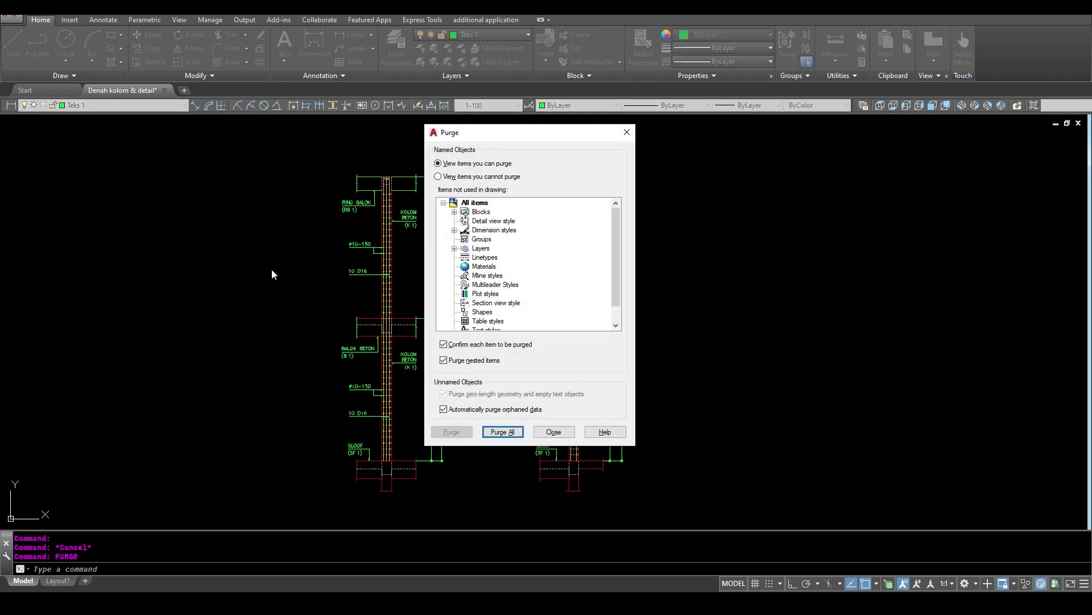
# Step: Purge all unused items, then show the Layer Properties Manager with its 10 remaining layers
pyautogui.click(502, 431)
pyautogui.click(512, 290)
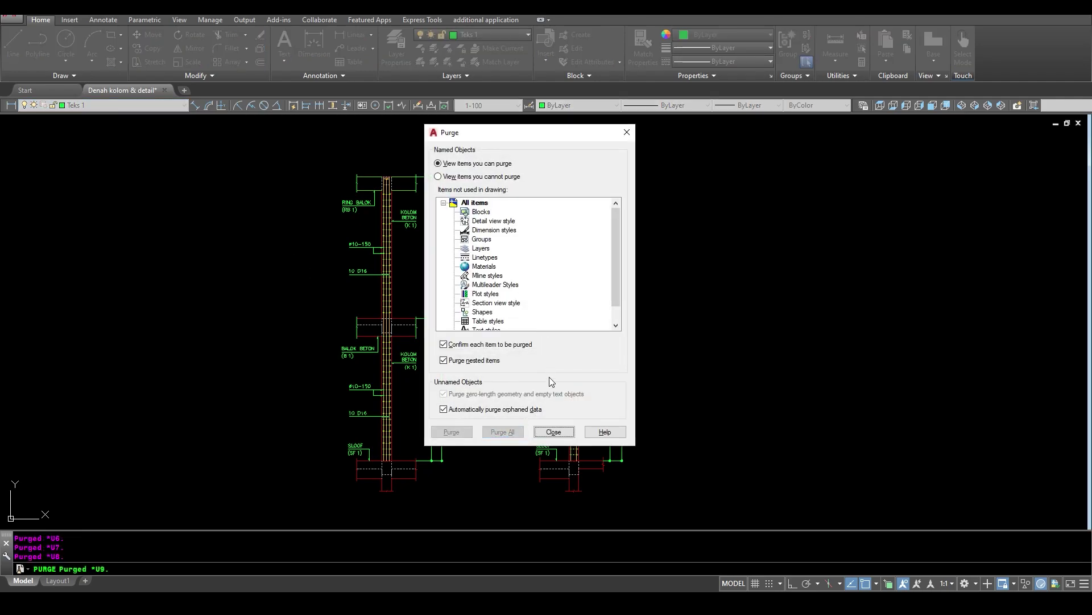
pyautogui.click(552, 432)
pyautogui.click(170, 105)
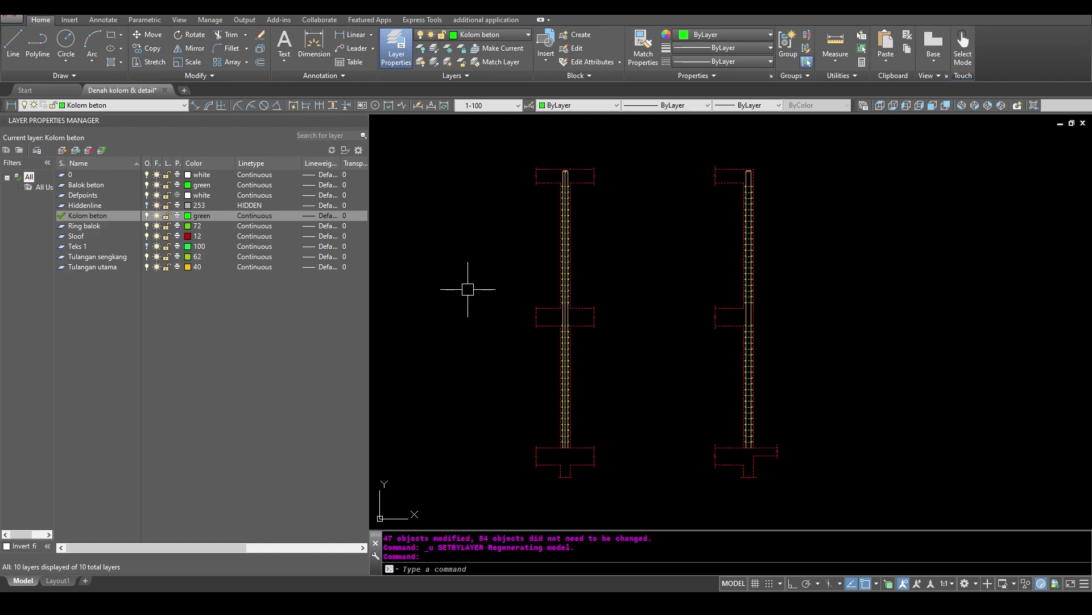
pyautogui.click(467, 289)
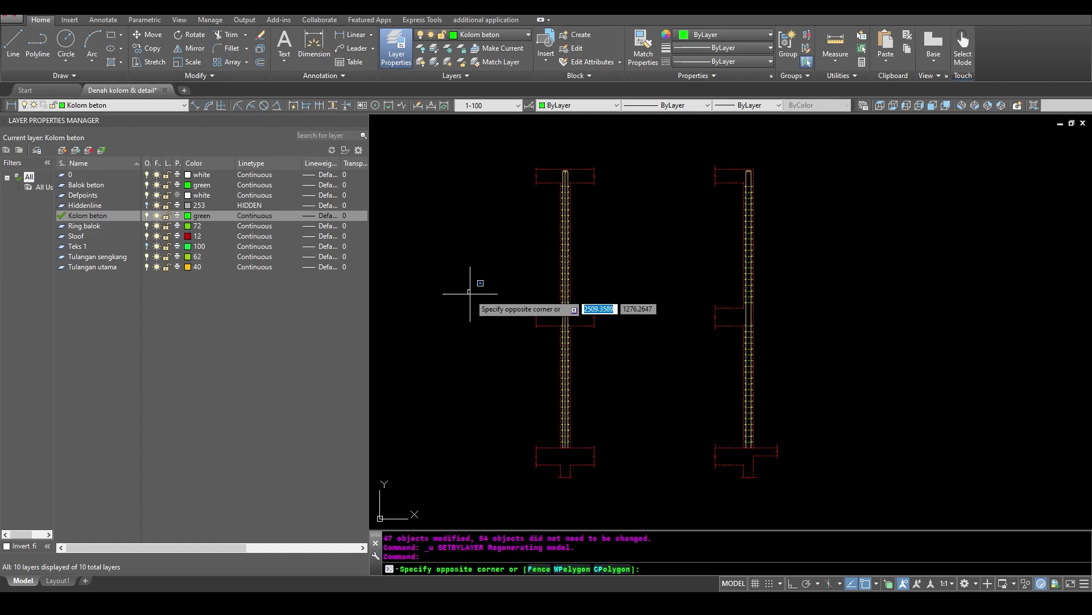
pyautogui.press('Escape')
pyautogui.write('SETBYLAYE')
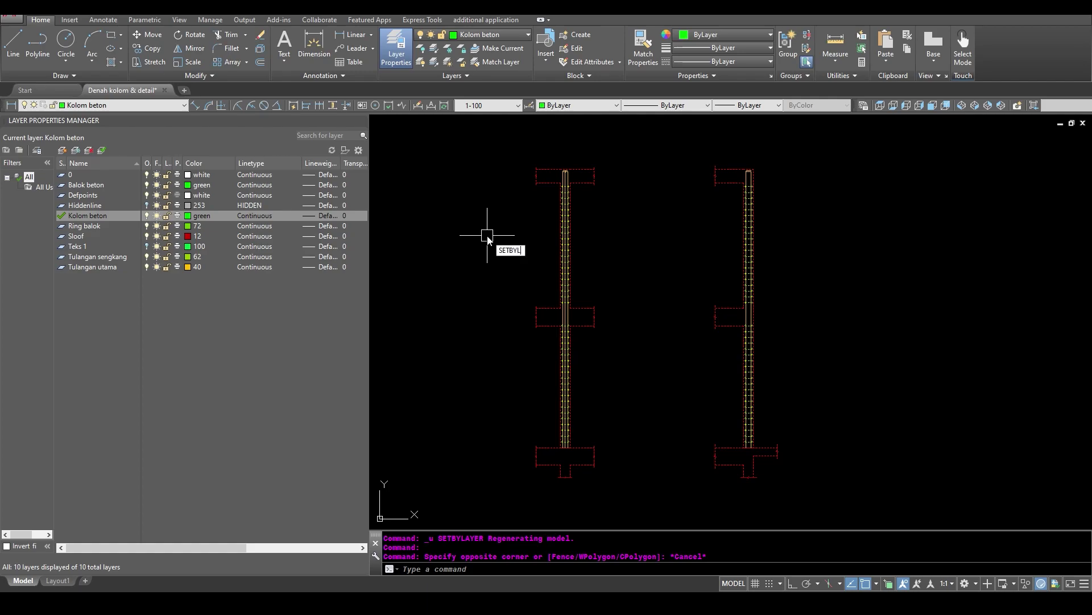
# Step: Apply SETBYLAYER to all 101 column detail objects, changing ByBlock to ByLayer and including blocks
pyautogui.write('R')
pyautogui.press('Return')
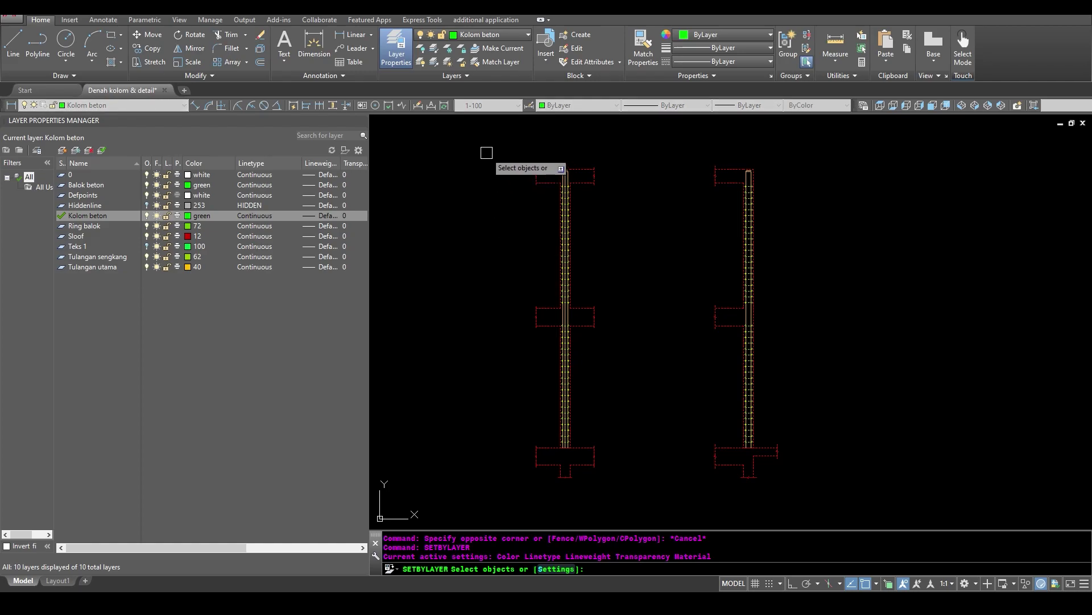
pyautogui.click(487, 148)
pyautogui.click(857, 478)
pyautogui.press('Return')
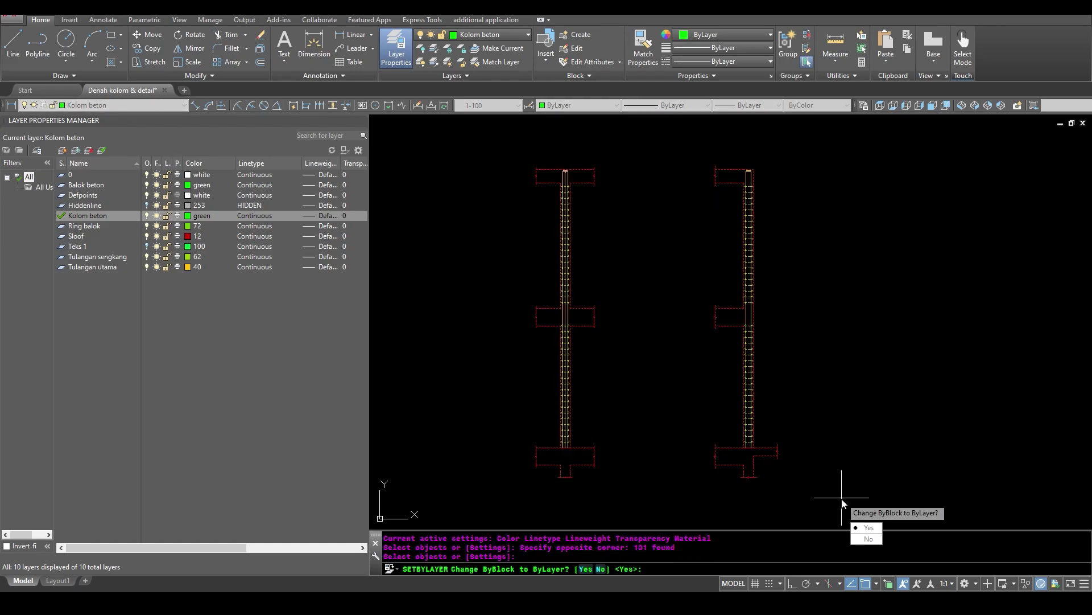
pyautogui.write('Y')
pyautogui.press('Return')
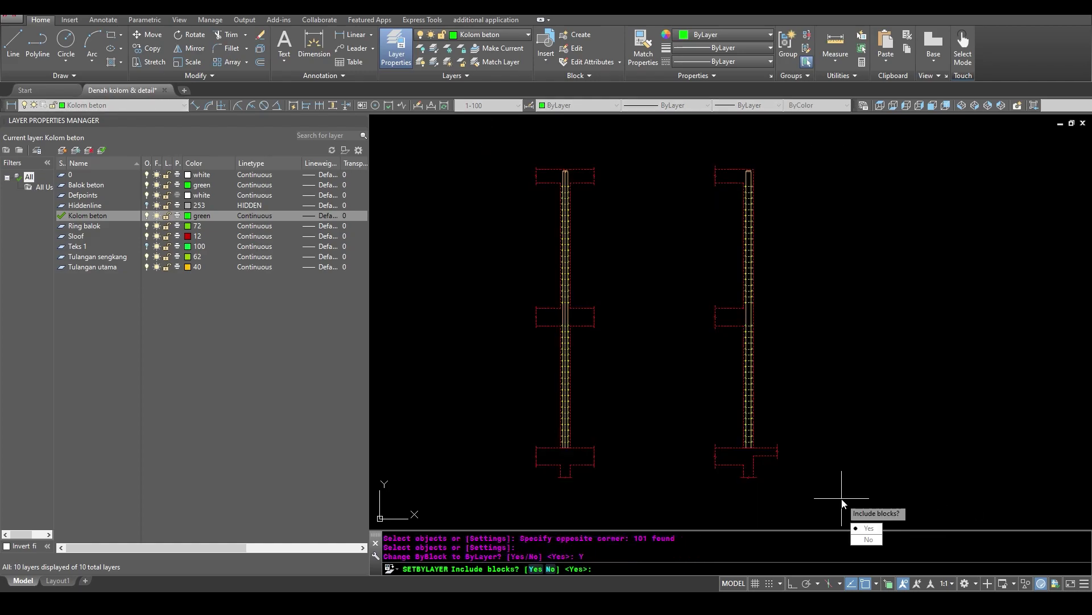
pyautogui.write('Y')
pyautogui.press('Return')
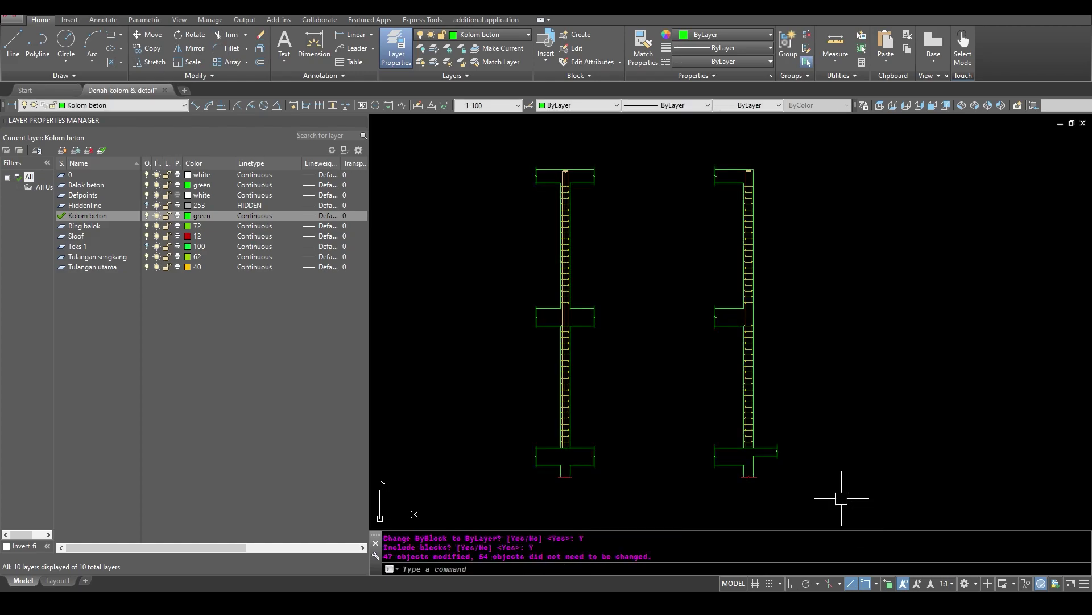